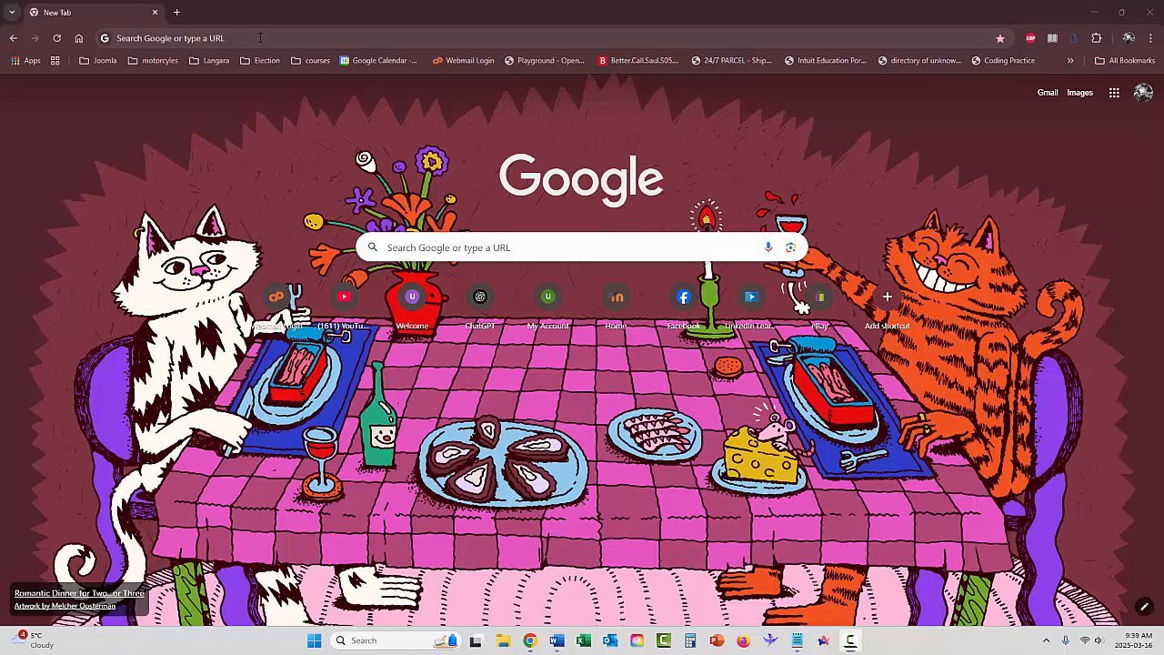
Step: Open the Meta Ads Manager site at adsmanager.facebook.com
left_click(260, 37)
type("a")
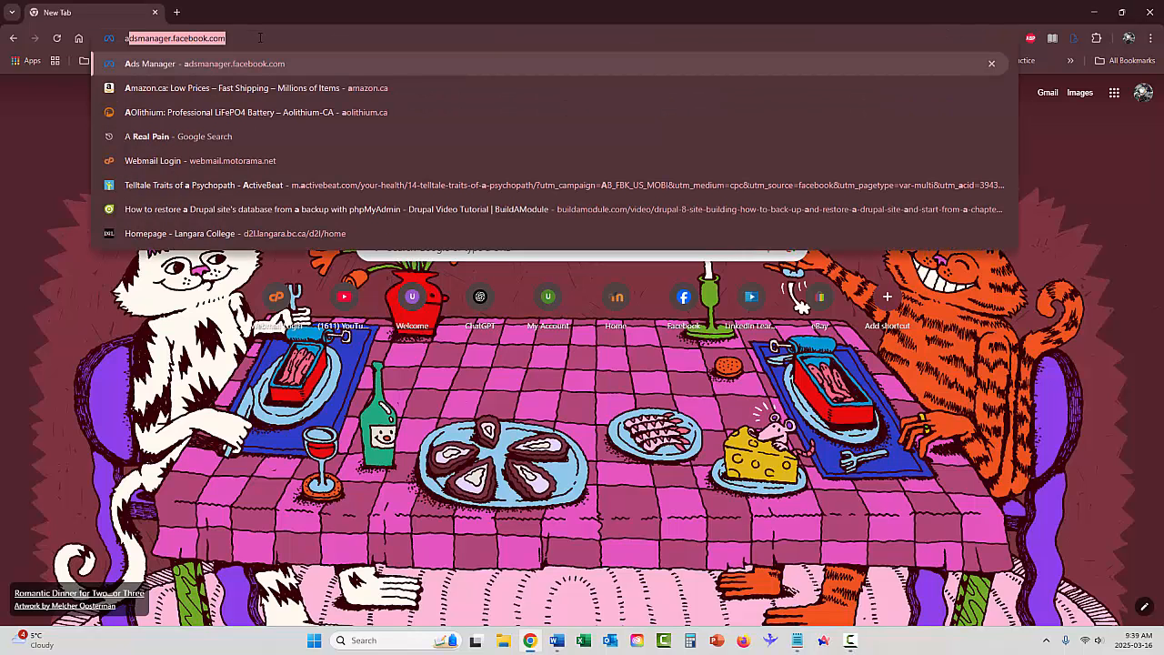
key("Right")
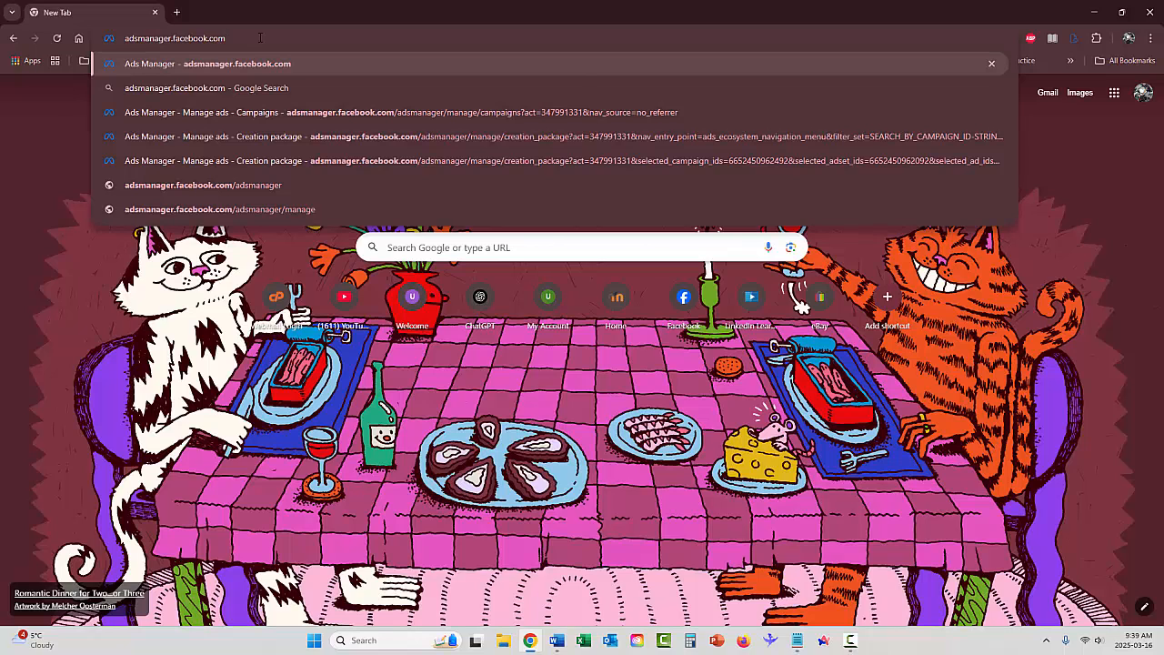
key("Return")
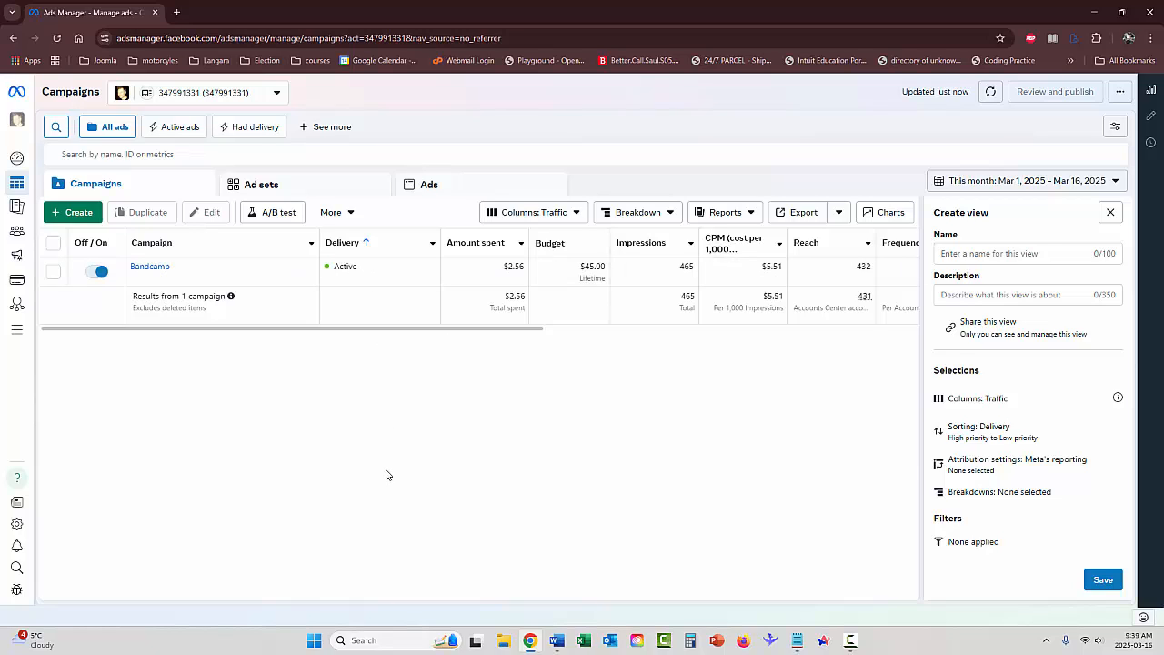
Step: Create a new auction campaign with the Traffic objective and the recommended settings setup
left_click(73, 213)
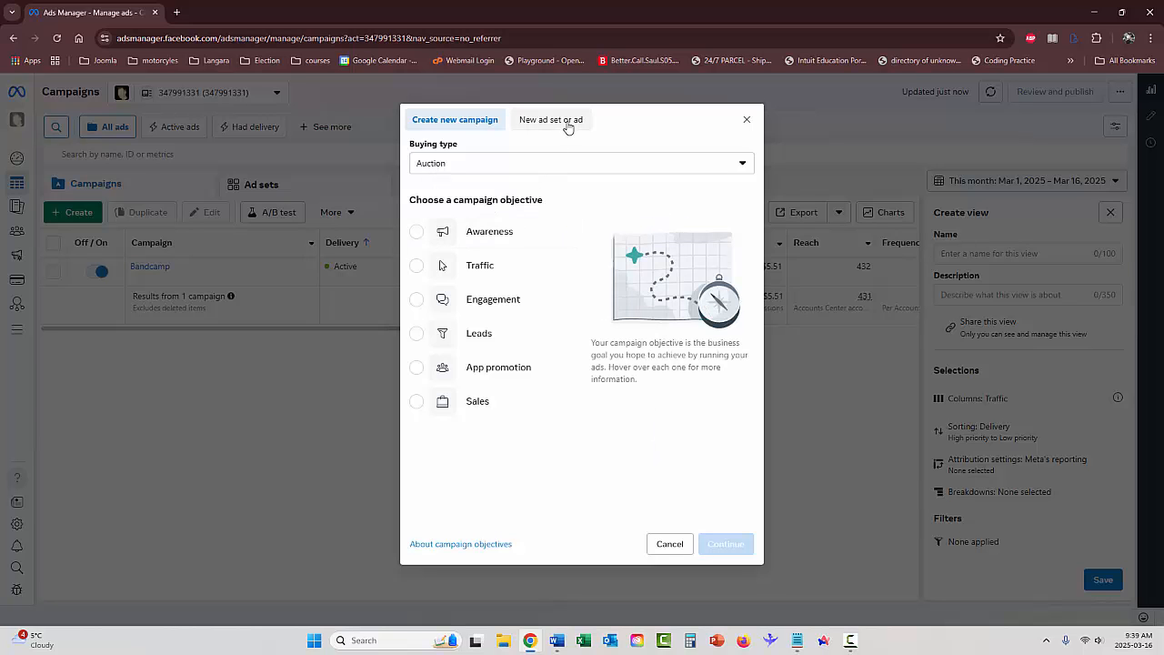
mouse_move(482, 244)
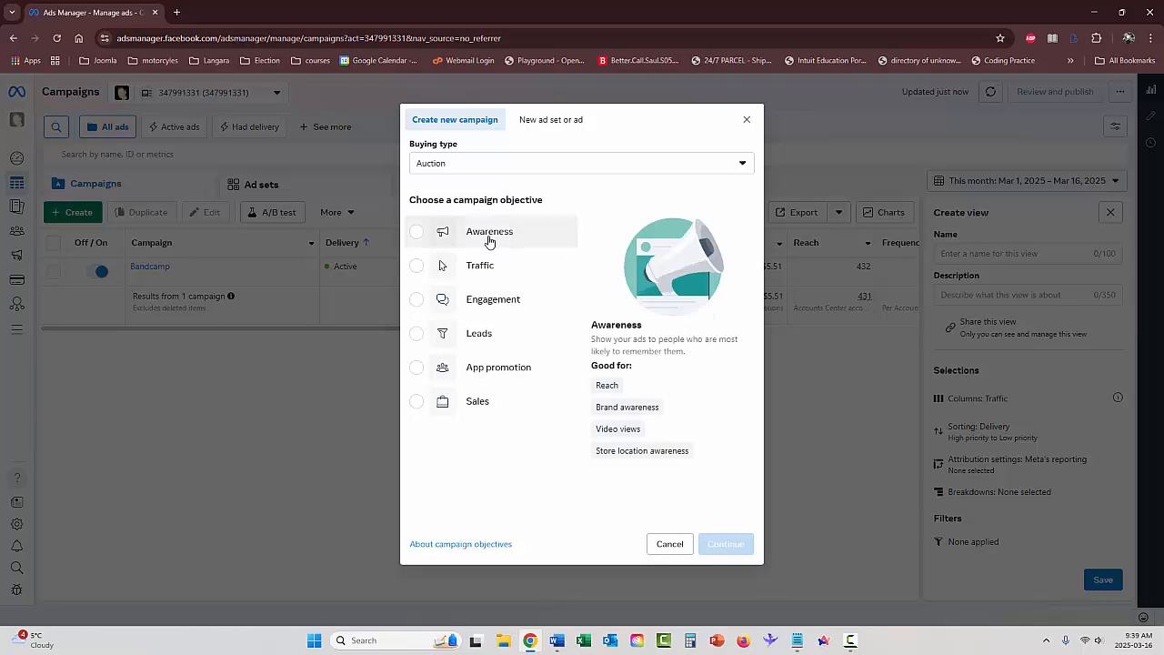
mouse_move(487, 302)
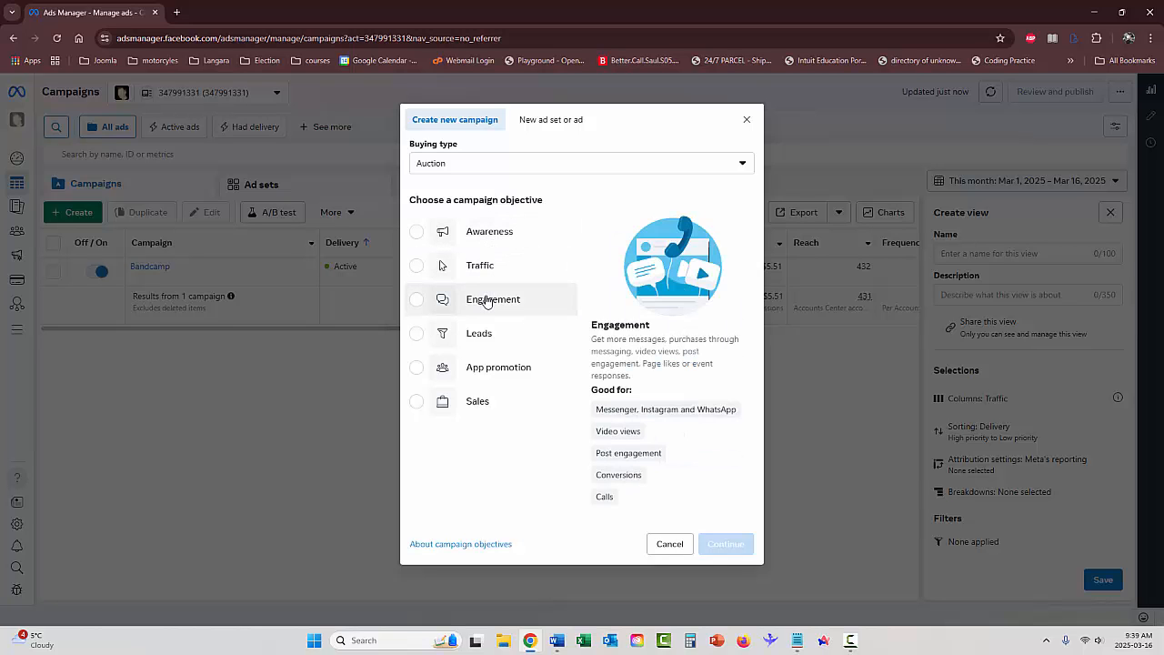
mouse_move(483, 336)
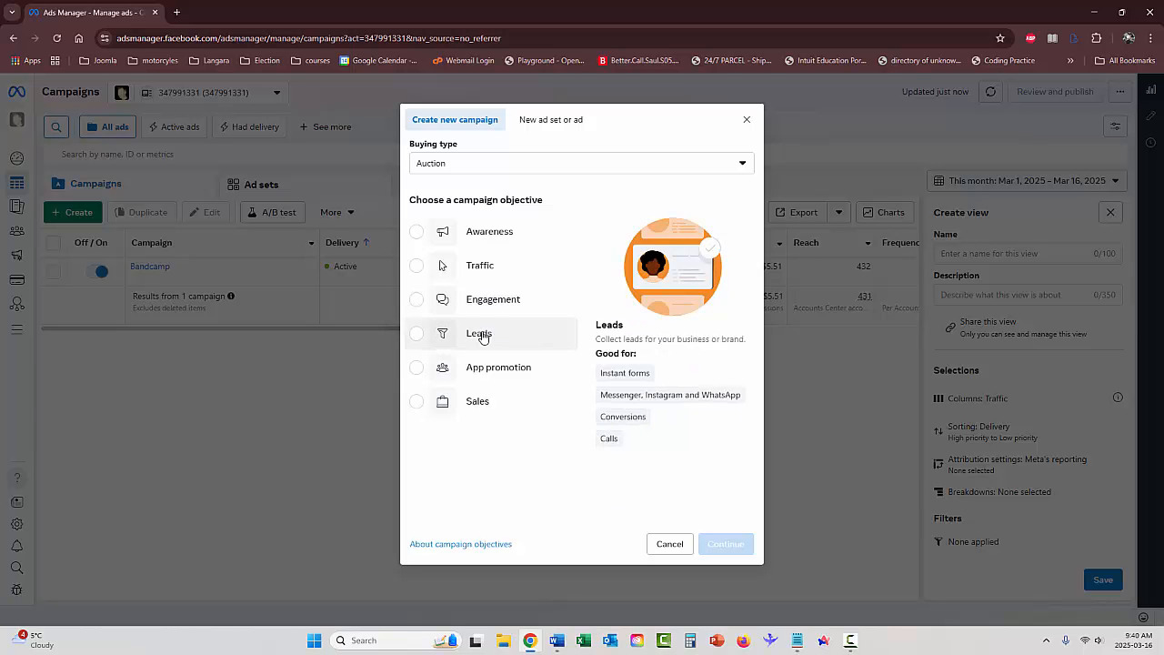
mouse_move(483, 371)
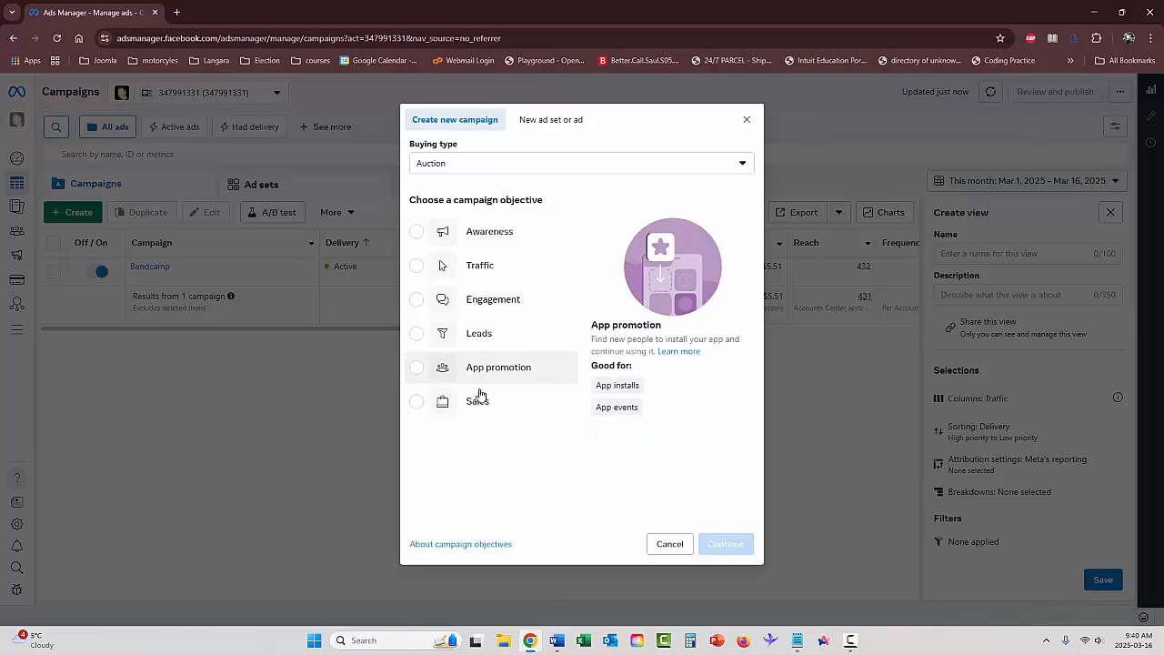
mouse_move(477, 405)
mouse_move(485, 273)
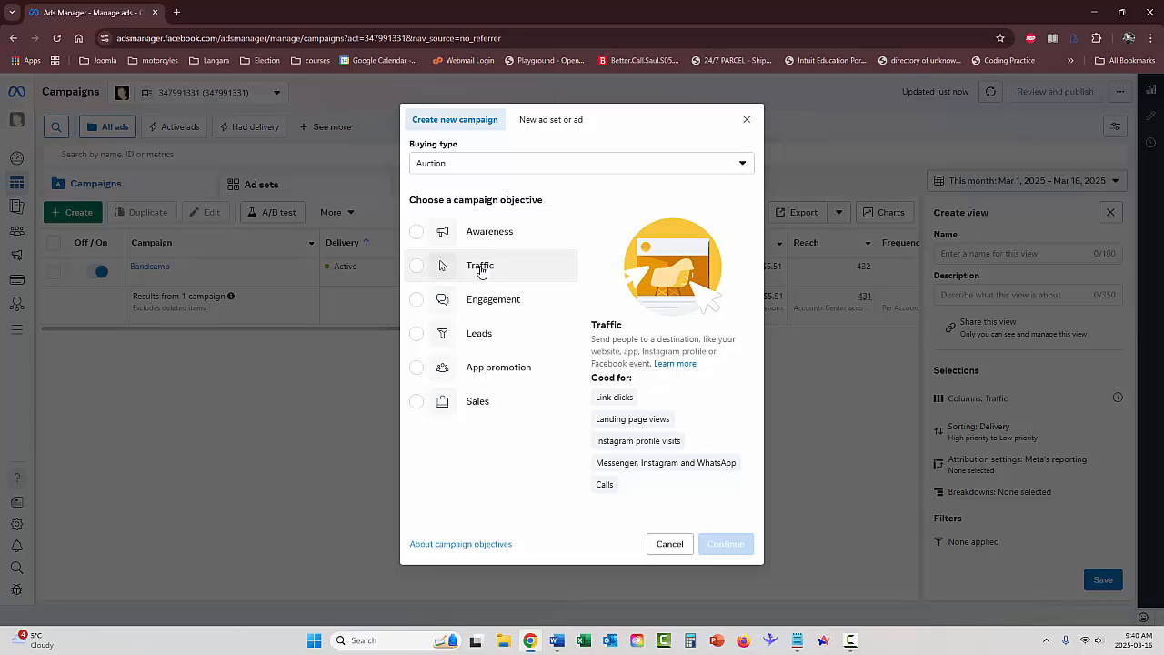
left_click(482, 270)
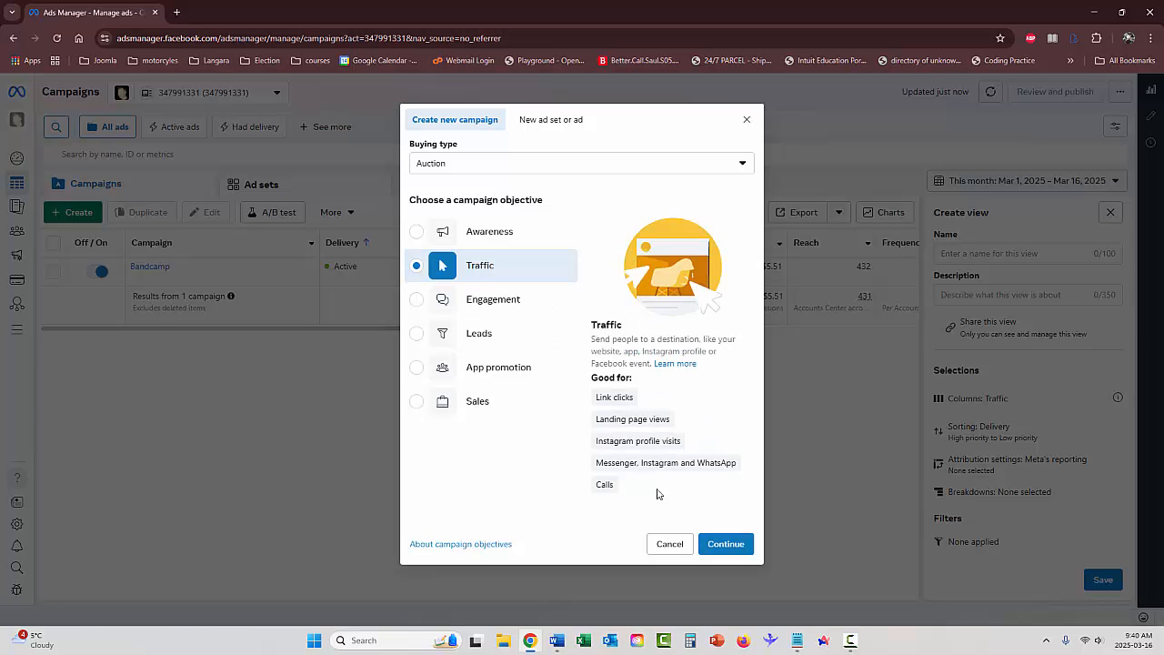
left_click(732, 544)
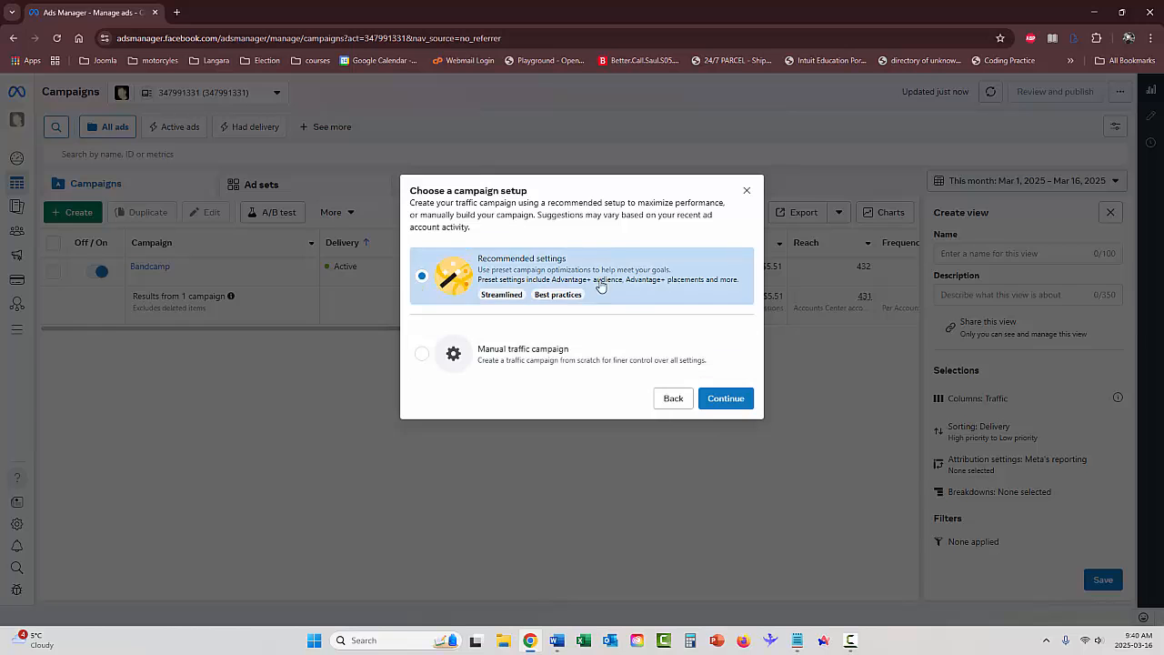
left_click(736, 407)
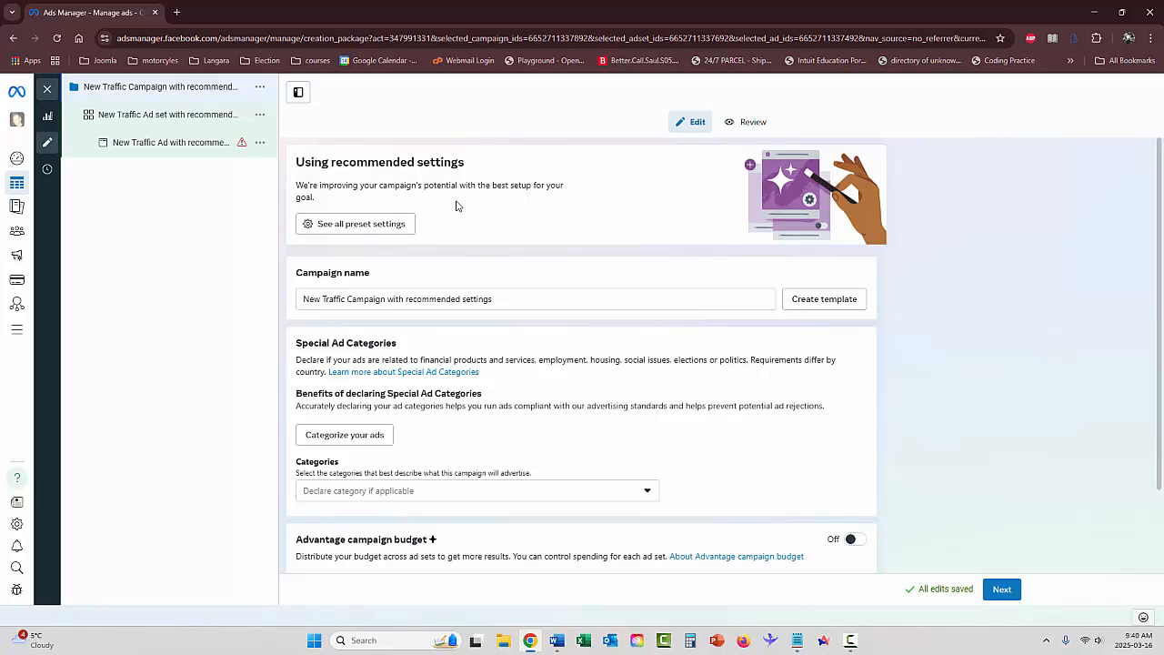
Step: Rename the campaign as "get folks to website"
left_click(449, 299)
left_click_drag(506, 299, 271, 289)
type("get folks to we")
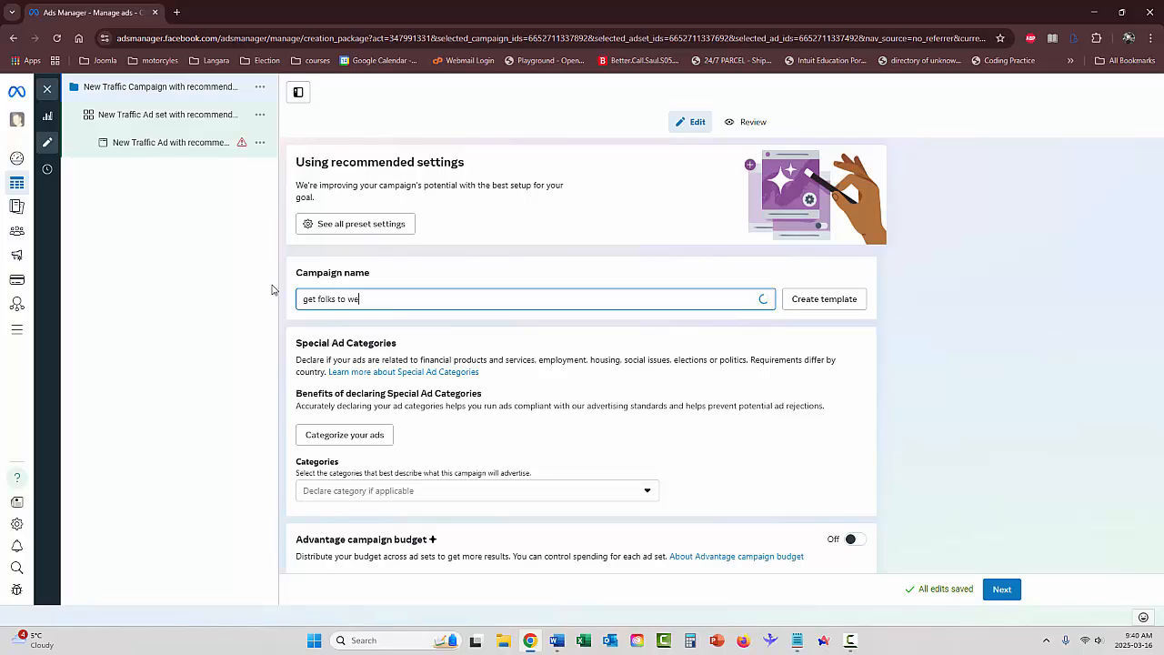
type("bsite")
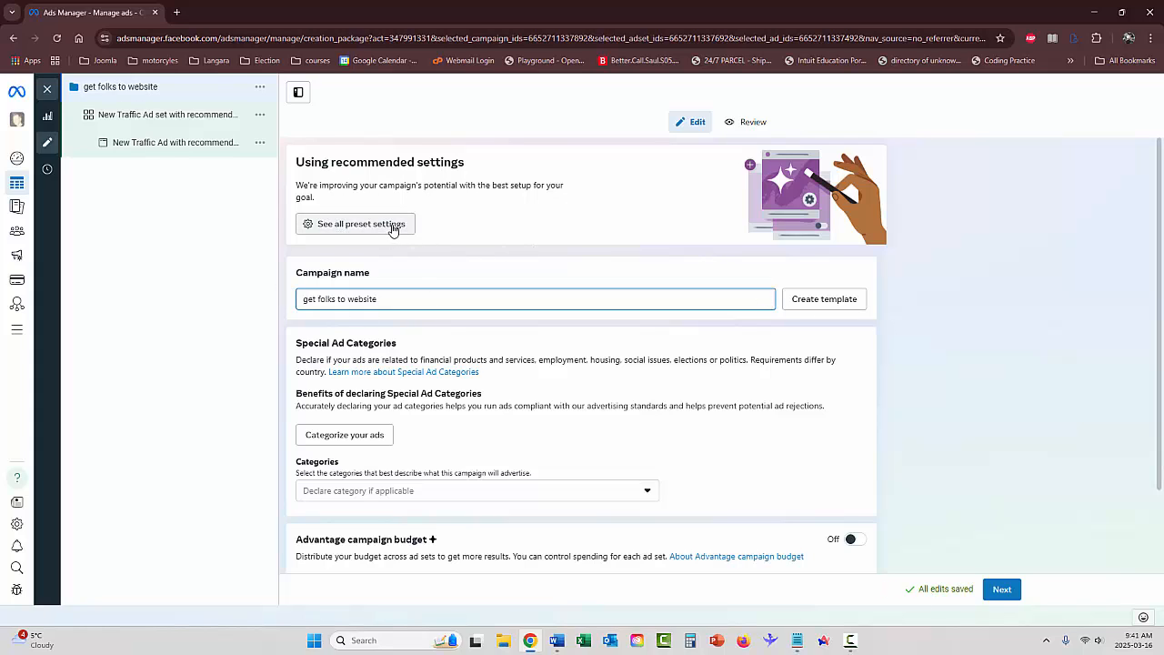
Step: Look through the special ad categories offered for the campaign without declaring one
scroll(518, 242, "down", 2)
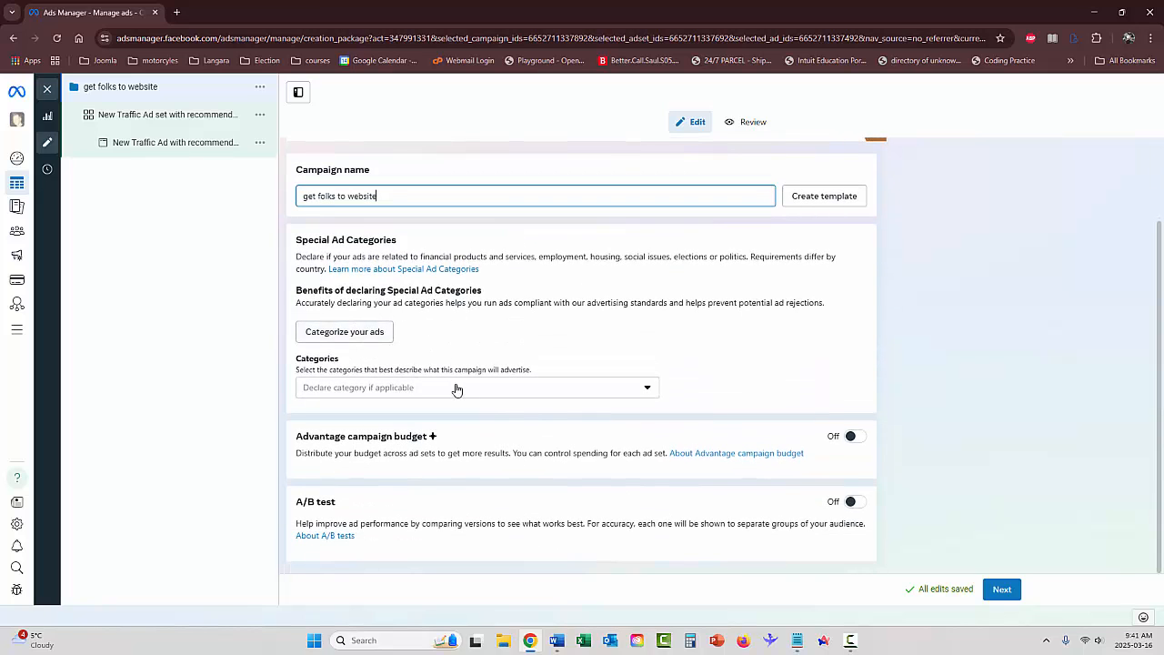
left_click(649, 391)
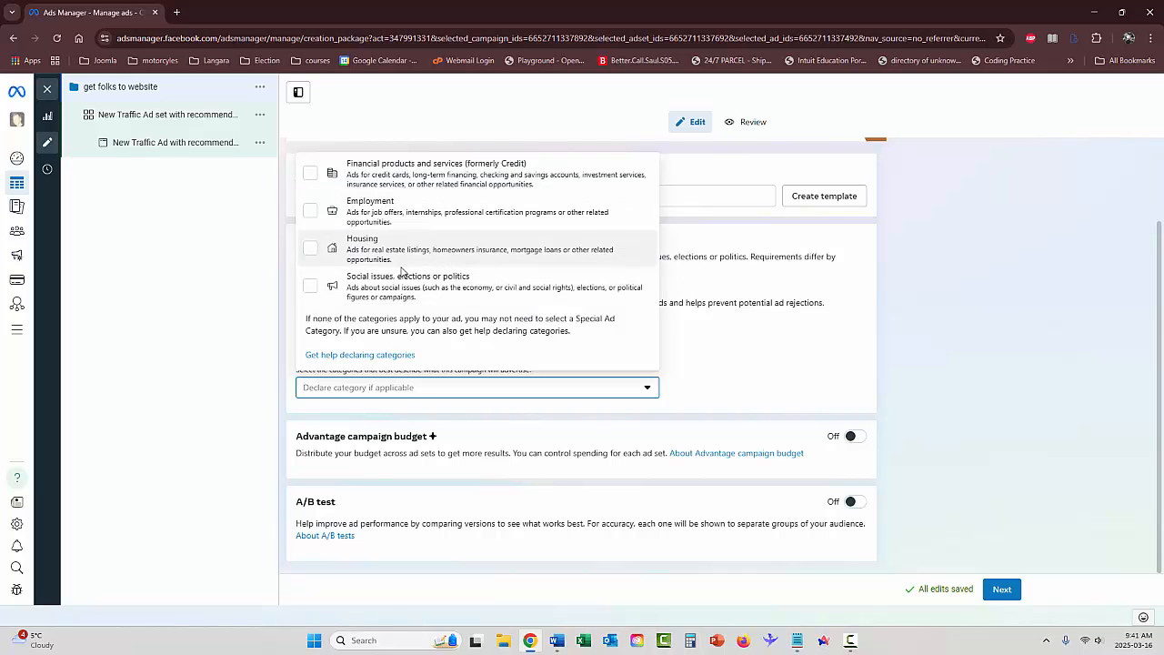
left_click(729, 333)
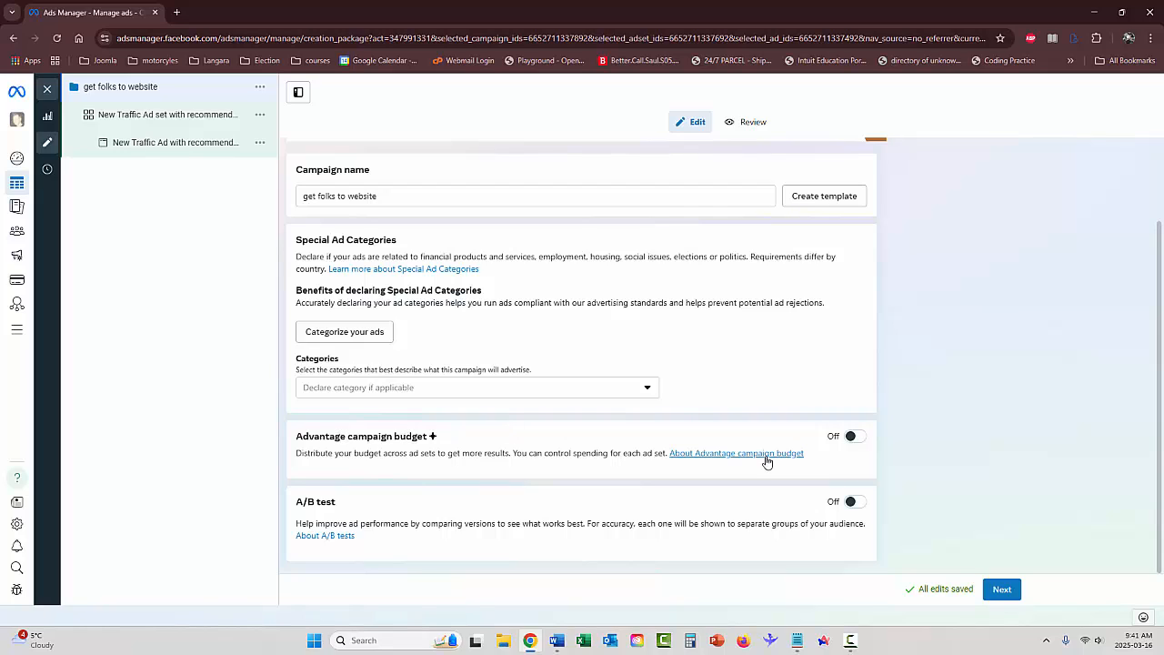
Step: Enable the Advantage campaign budget and set a lifetime budget of $50.00 CAD
left_click(852, 439)
left_click(421, 498)
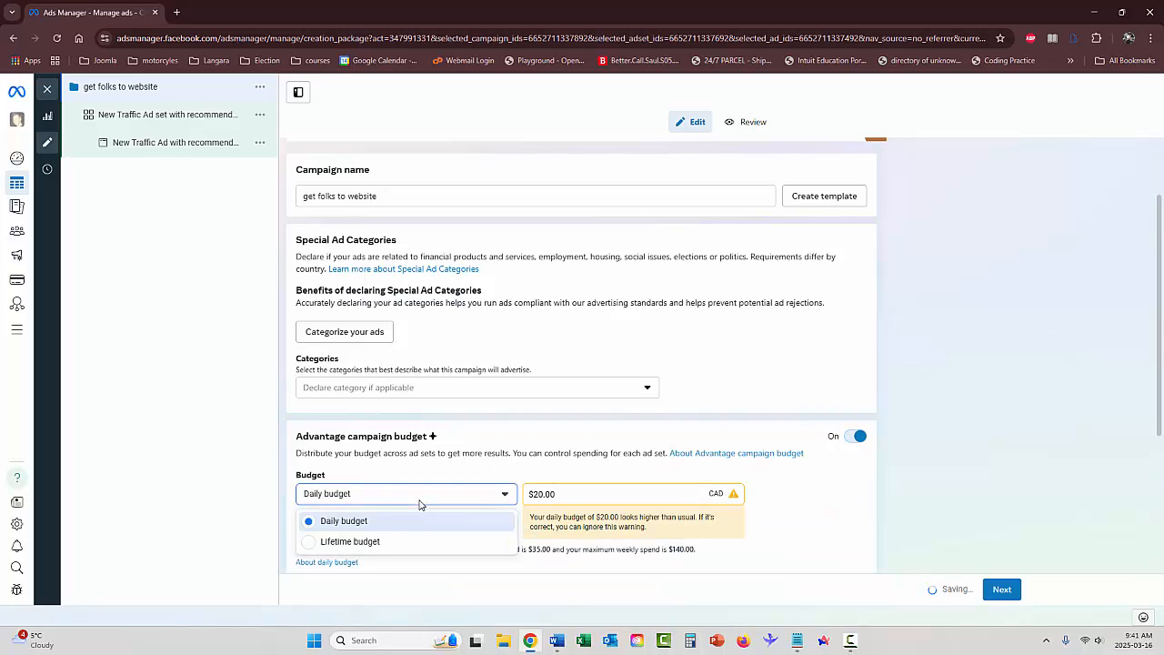
left_click(376, 543)
left_click_drag(608, 494, 507, 494)
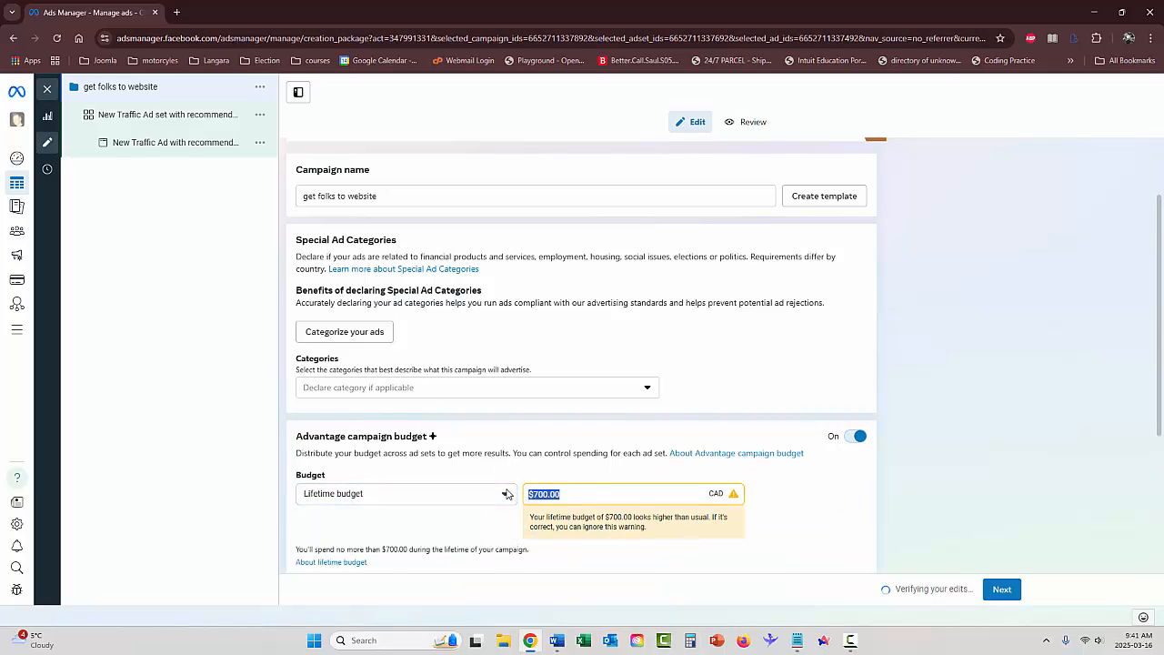
type("50")
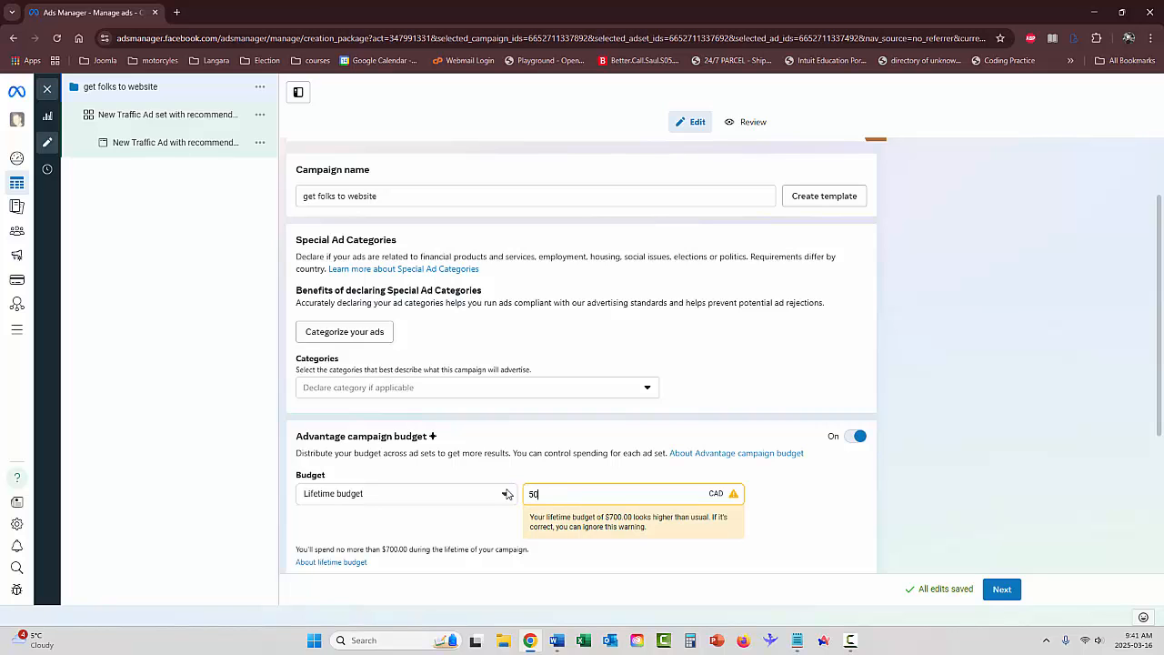
key("Tab")
Step: Review the campaign's budget, scheduling and A/B test settings, and continue to the ad set settings
scroll(510, 427, "down", 1)
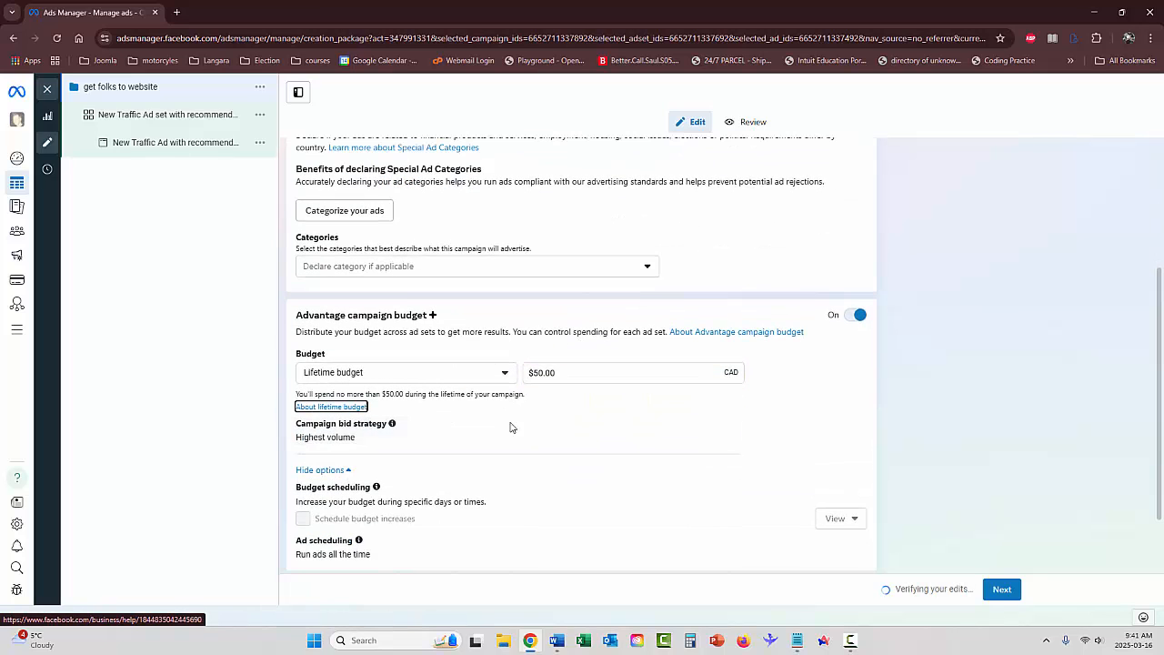
scroll(816, 409, "down", 1)
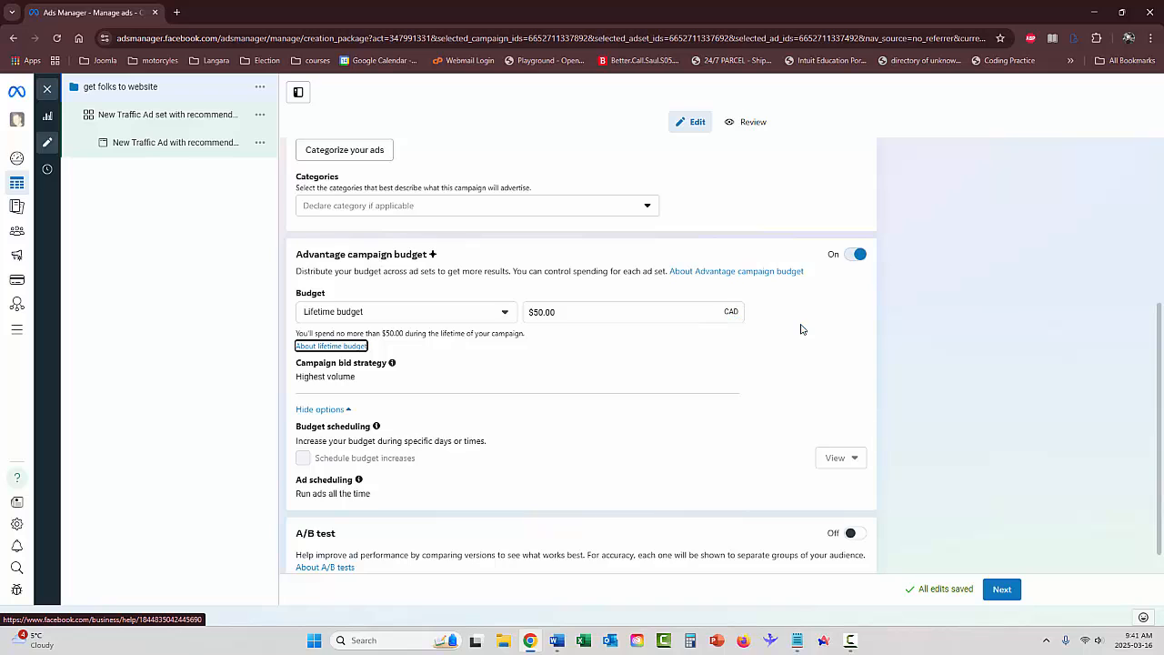
scroll(800, 330, "down", 1)
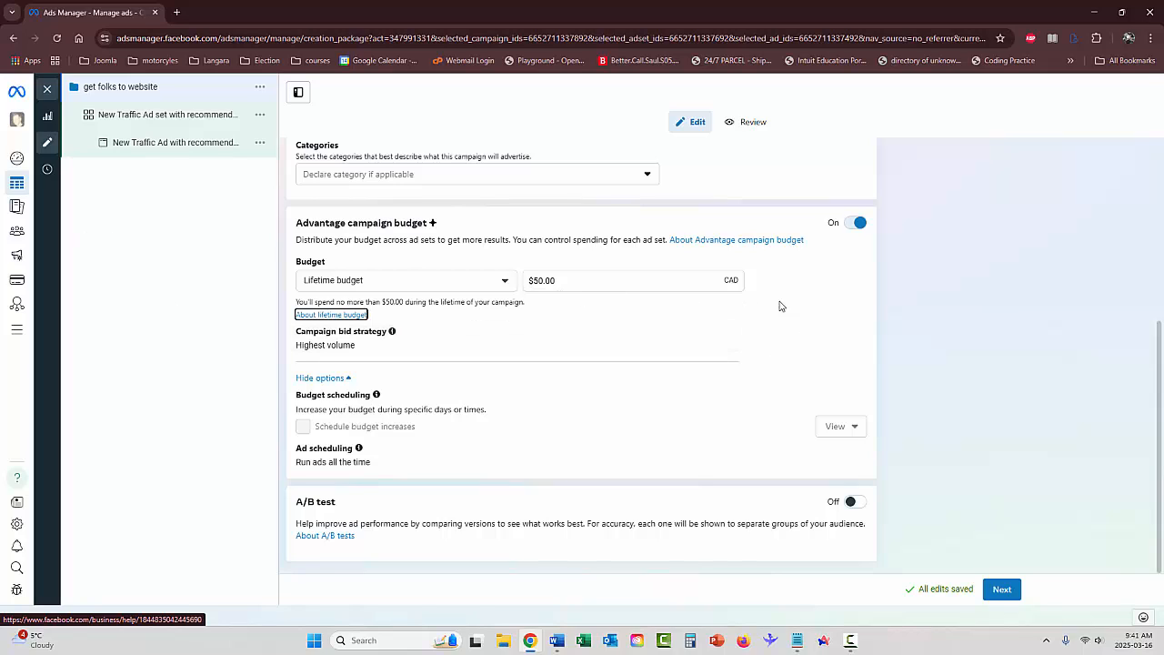
scroll(816, 314, "up", 1)
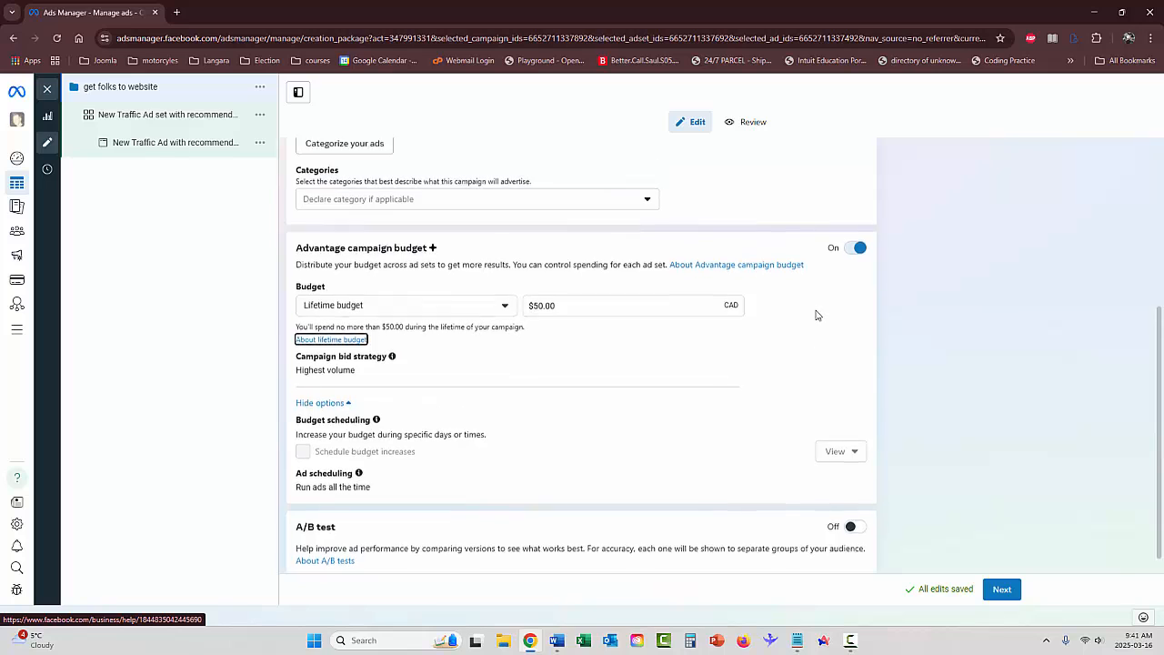
scroll(890, 514, "down", 1)
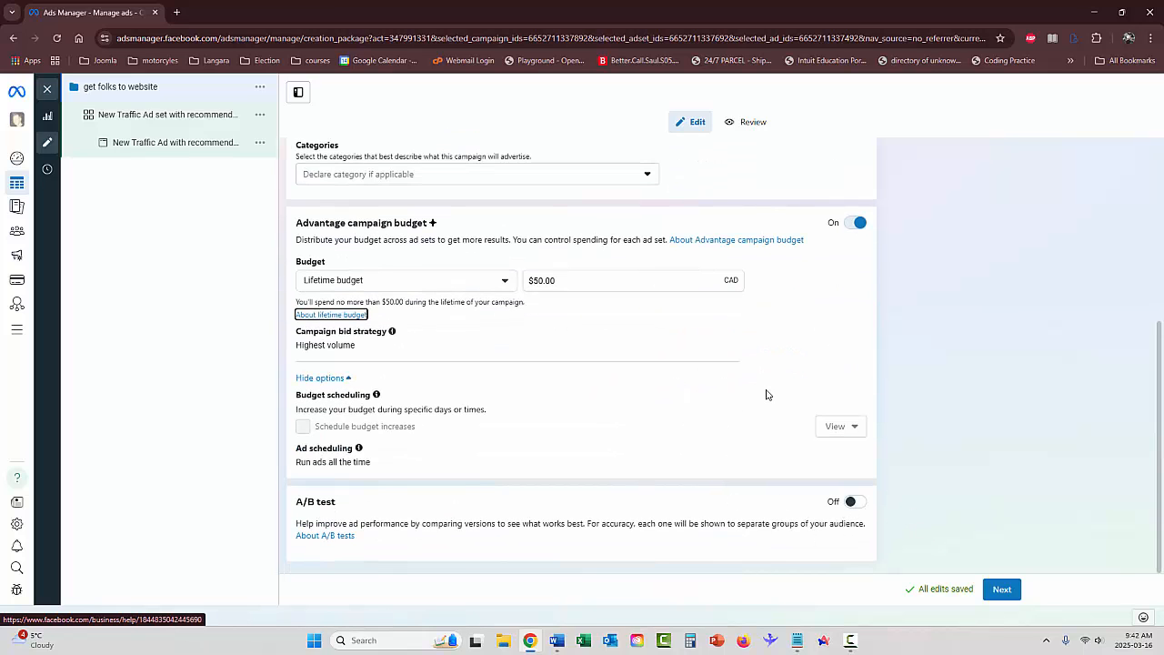
scroll(765, 391, "up", 3)
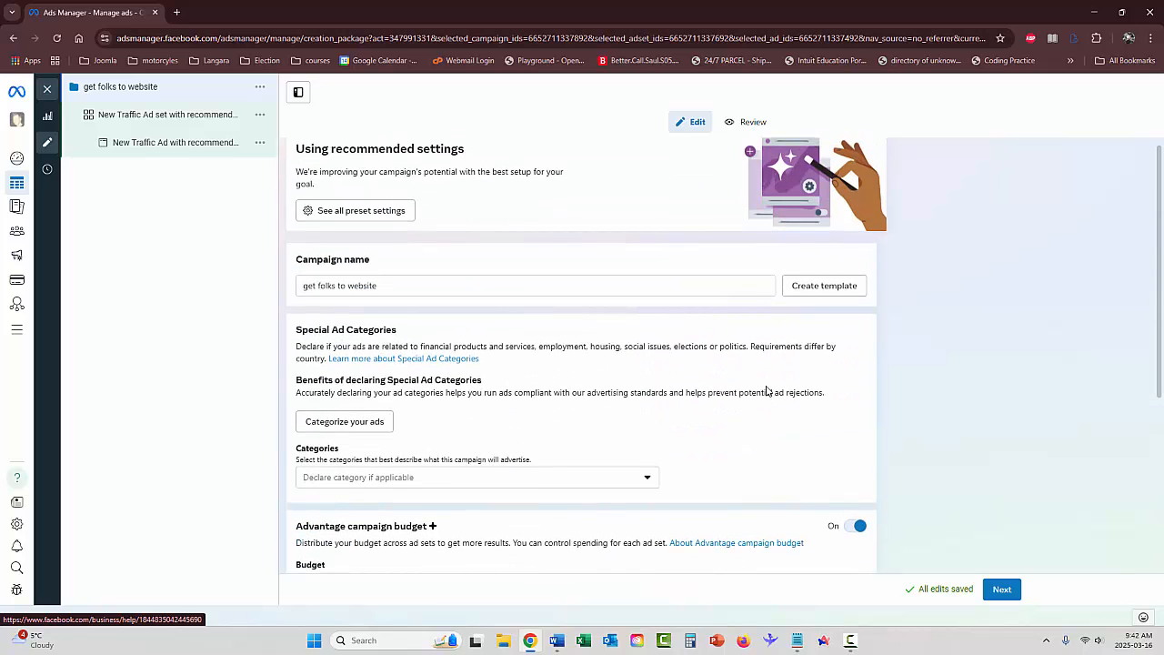
scroll(767, 391, "up", 1)
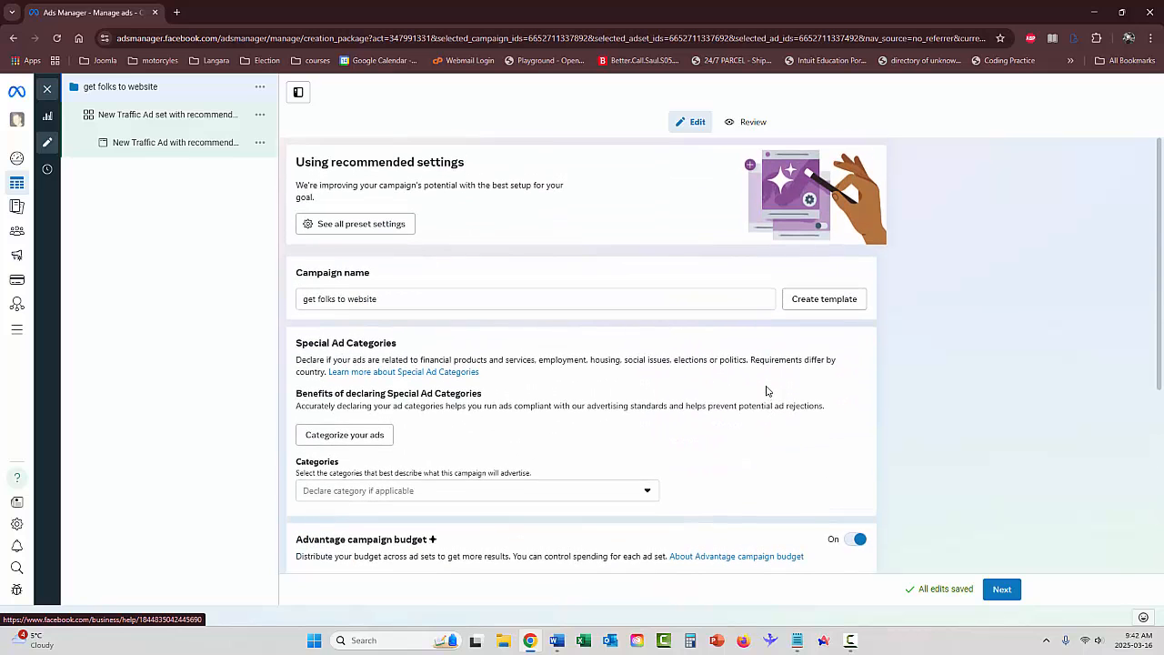
scroll(766, 391, "down", 3)
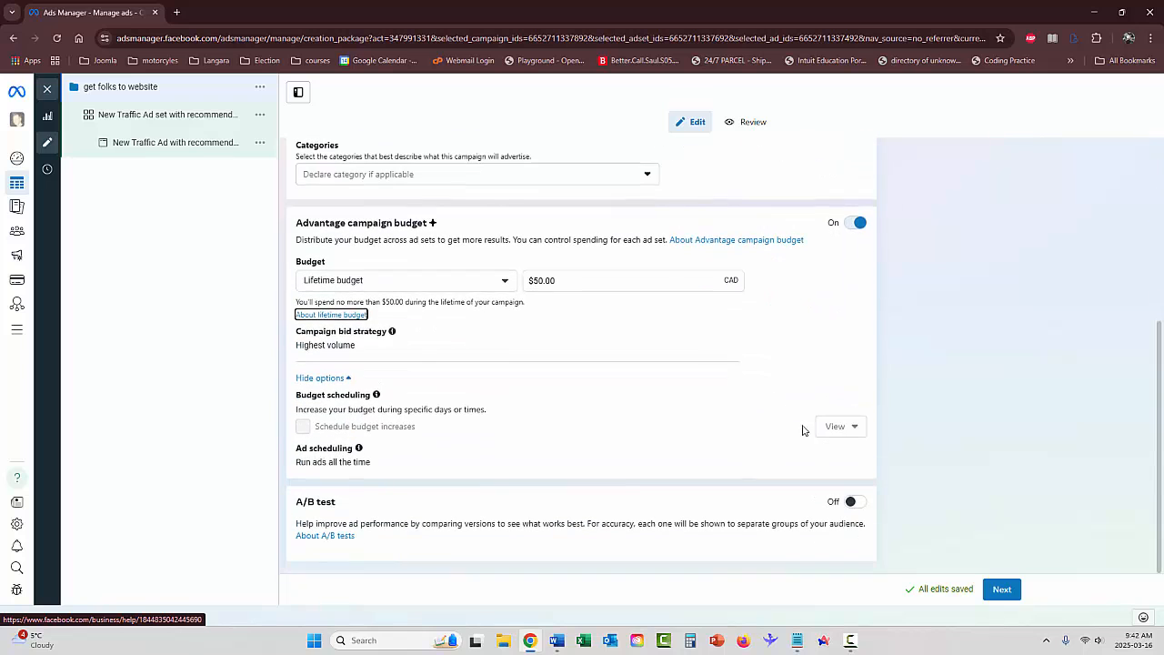
left_click(1002, 589)
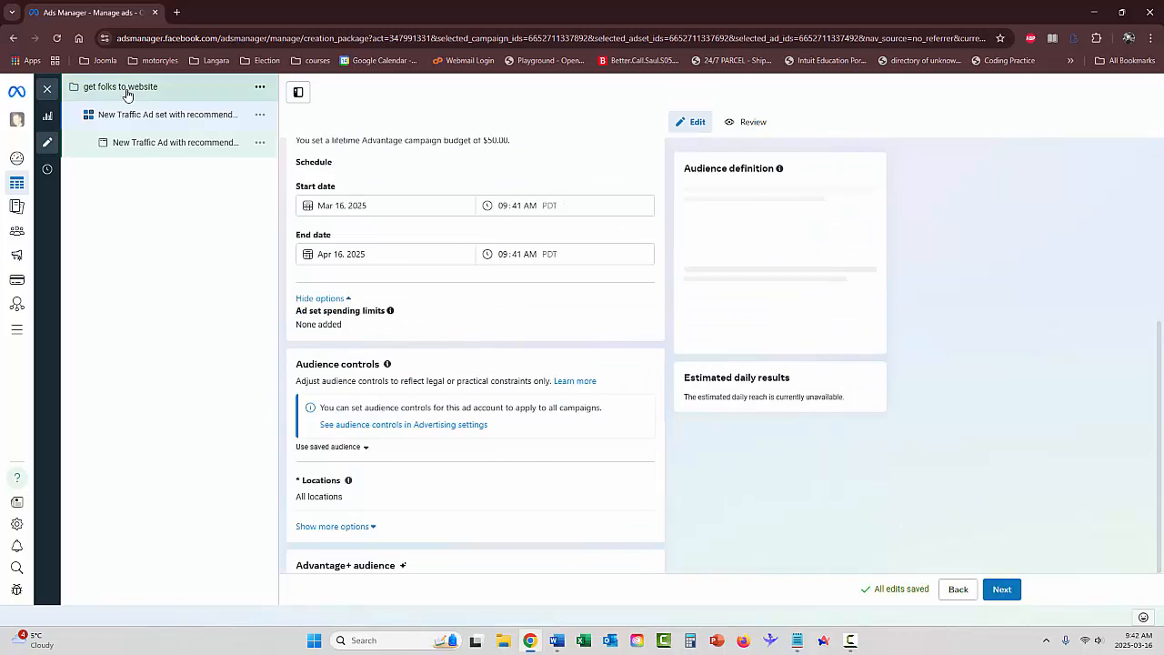
Step: Rename the ad set as "get folks to website"
scroll(467, 254, "up", 3)
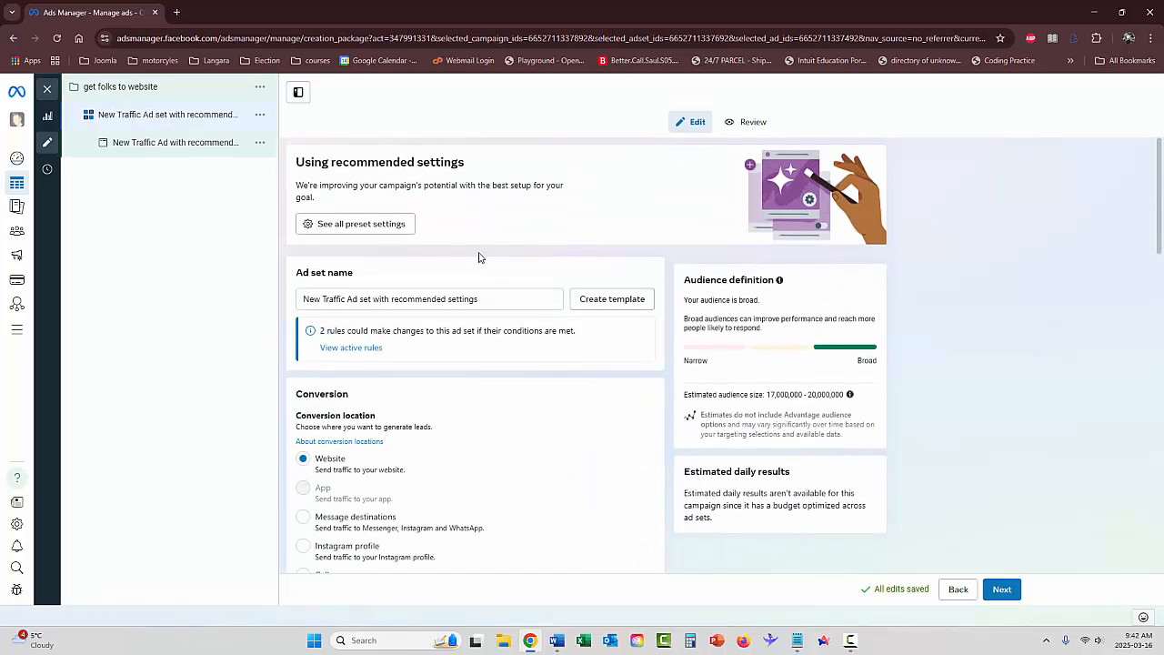
left_click(486, 298)
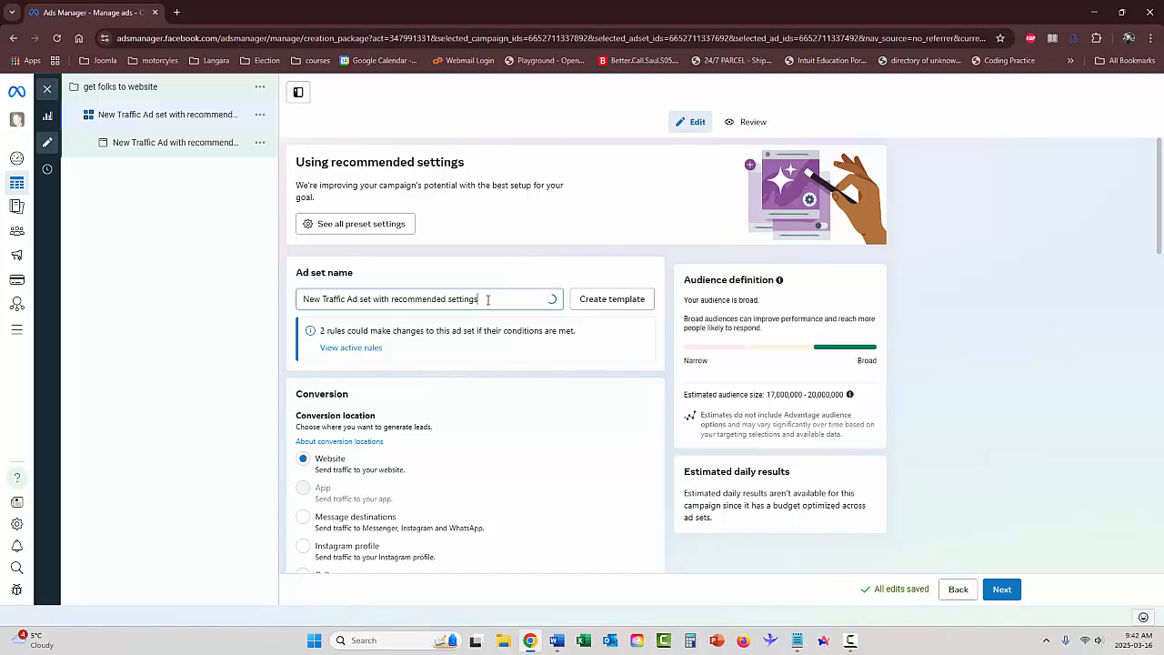
triple_click(375, 299)
type("get")
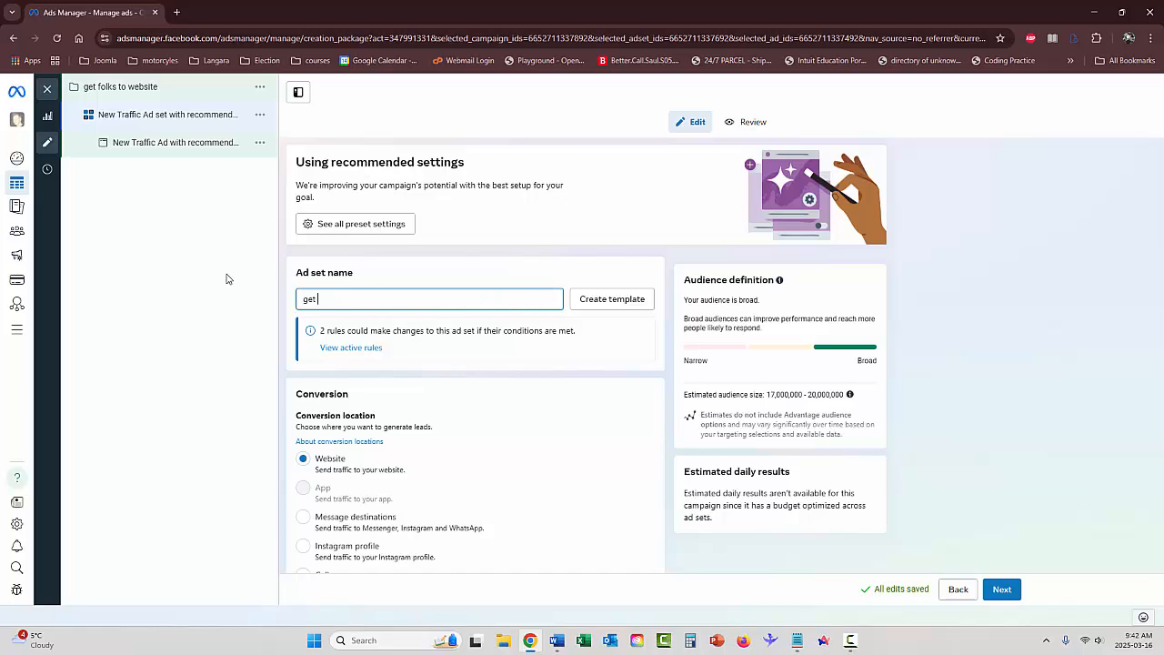
type(" folks to")
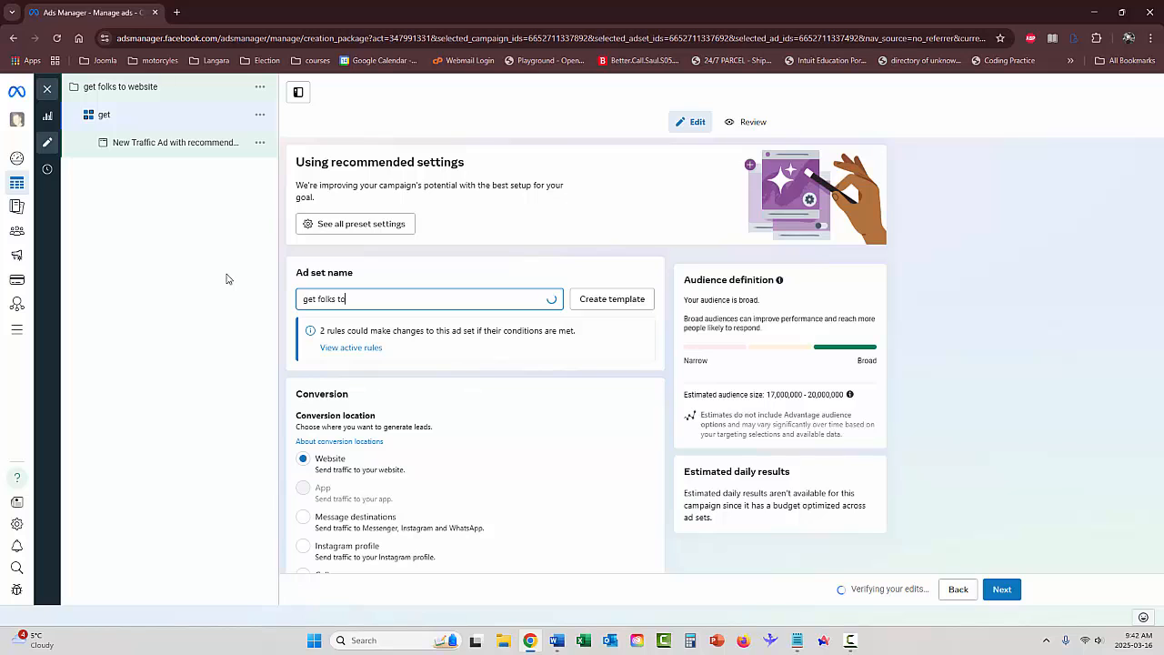
type(" website")
scroll(443, 351, "down", 1)
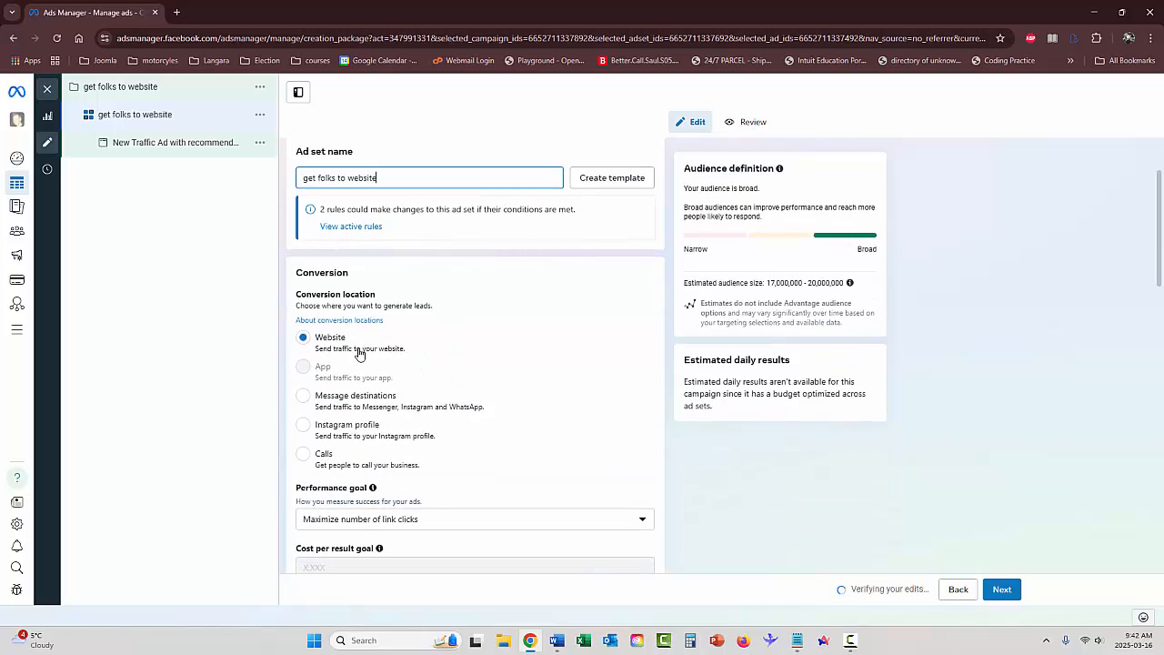
scroll(345, 350, "down", 1)
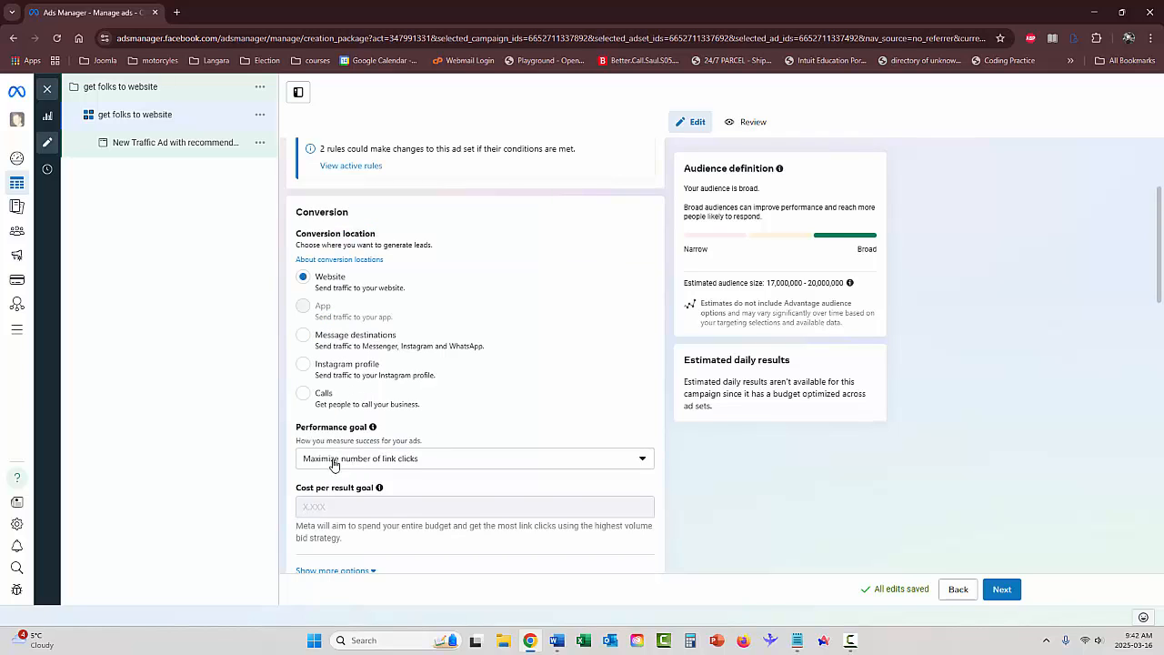
Step: Choose maximizing the number of link clicks as the performance goal, and review the ad set's budget, schedule and audience controls
left_click(389, 462)
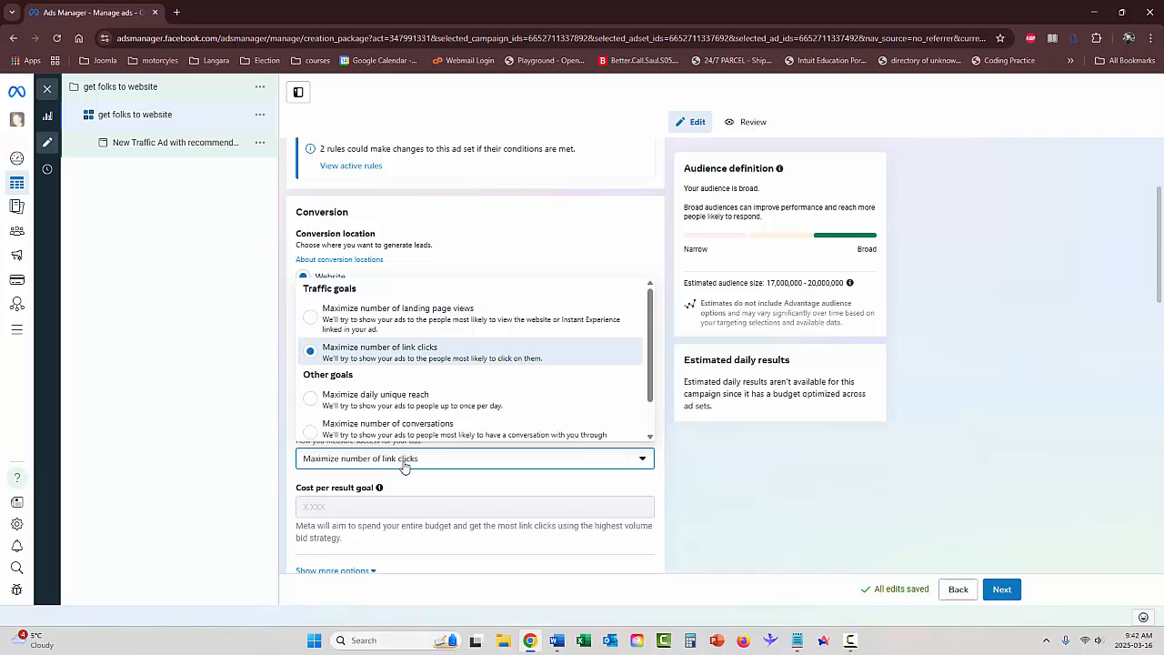
left_click(431, 357)
scroll(448, 408, "down", 4)
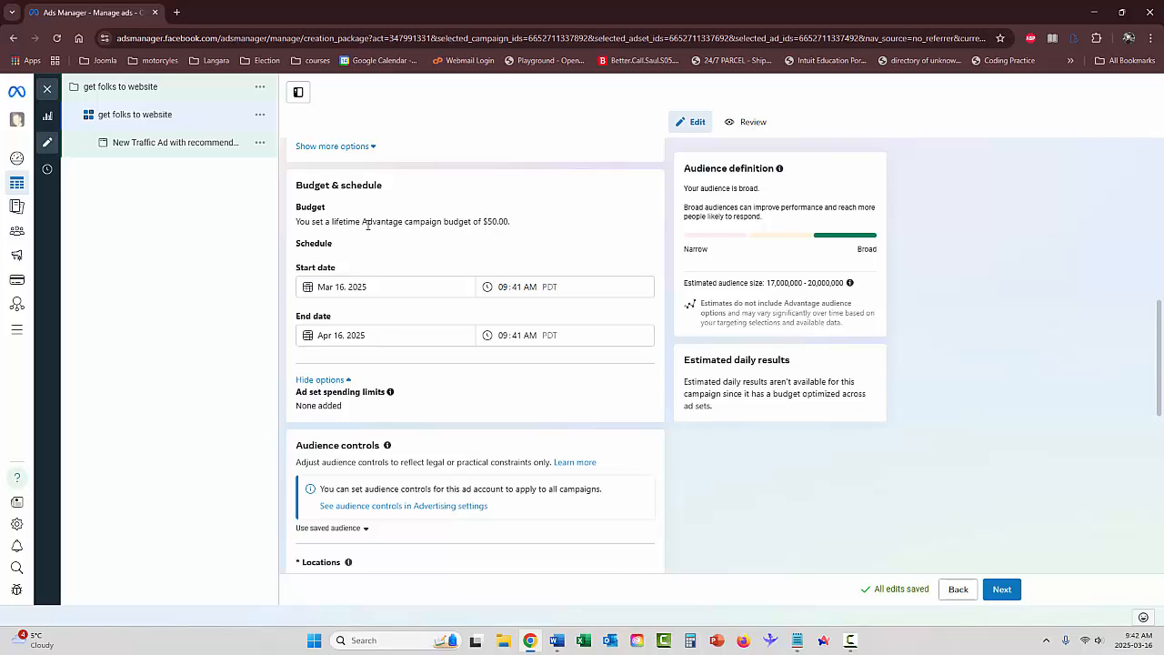
scroll(468, 281, "down", 1)
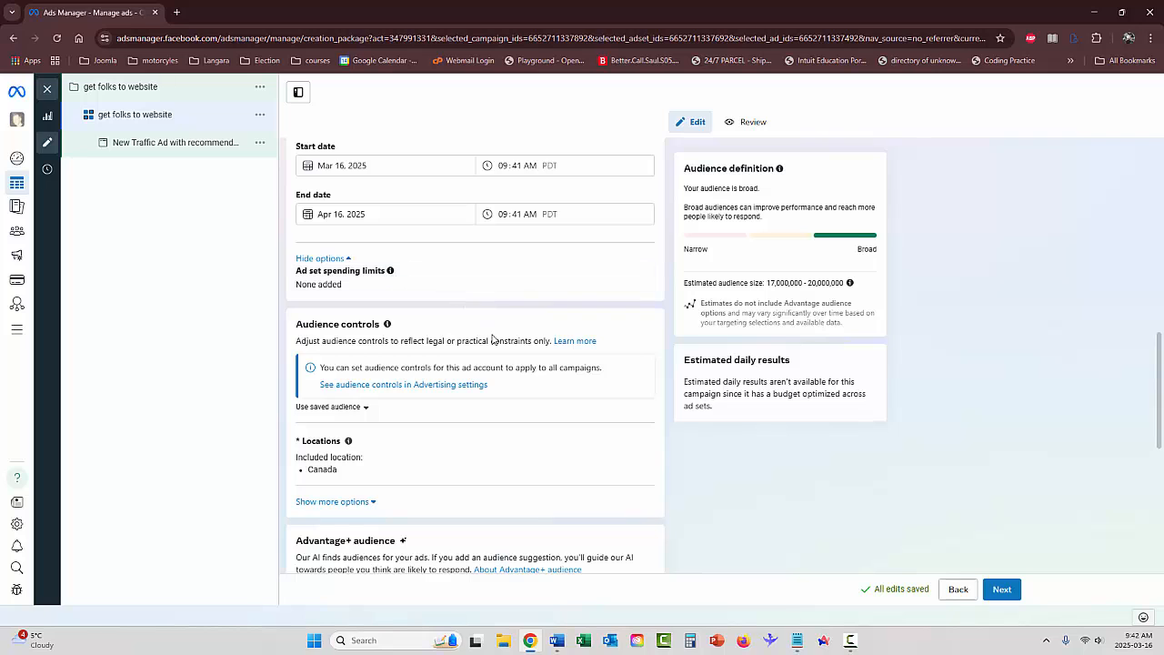
scroll(518, 349, "down", 1)
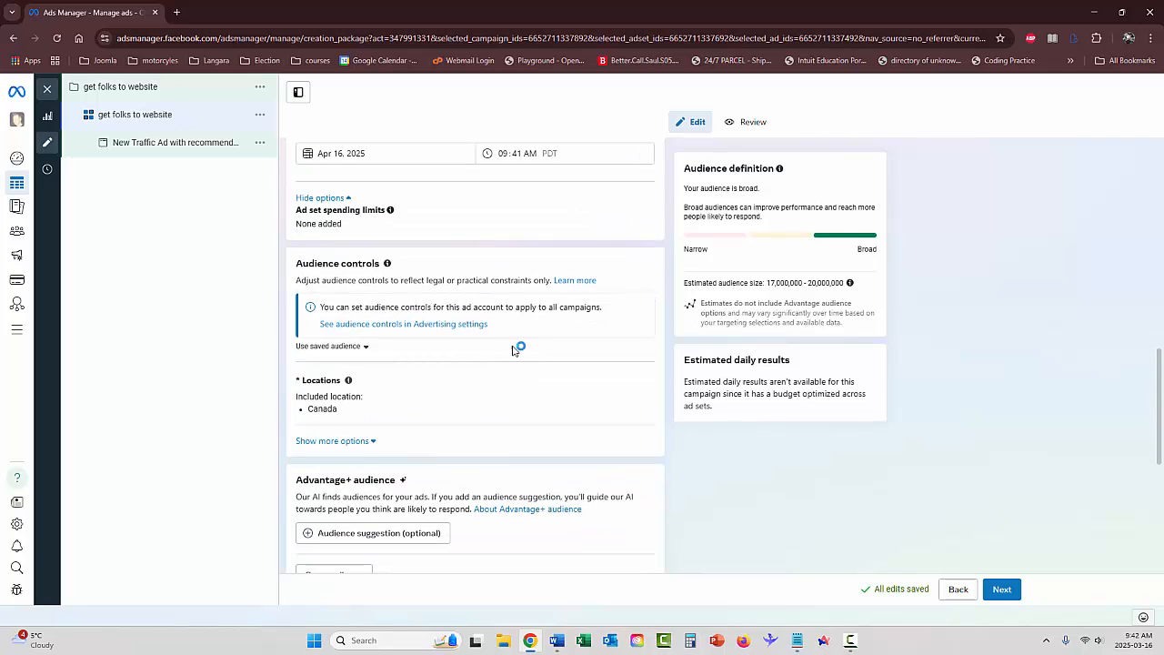
scroll(514, 280, "down", 1)
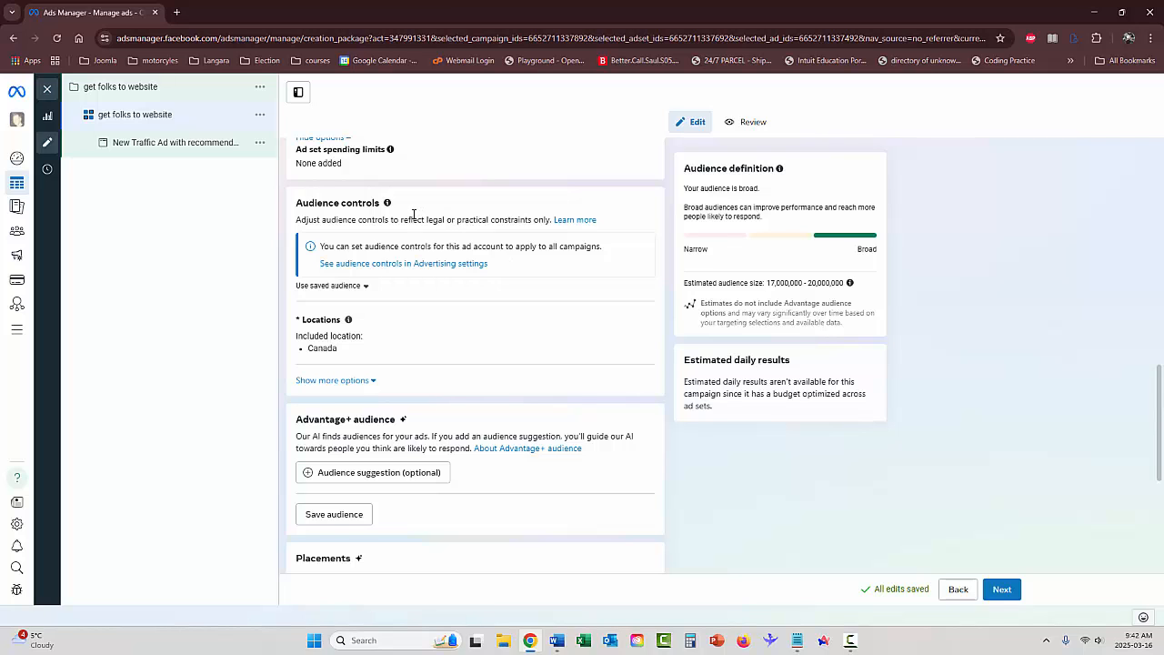
scroll(414, 215, "down", 1)
scroll(413, 218, "down", 2)
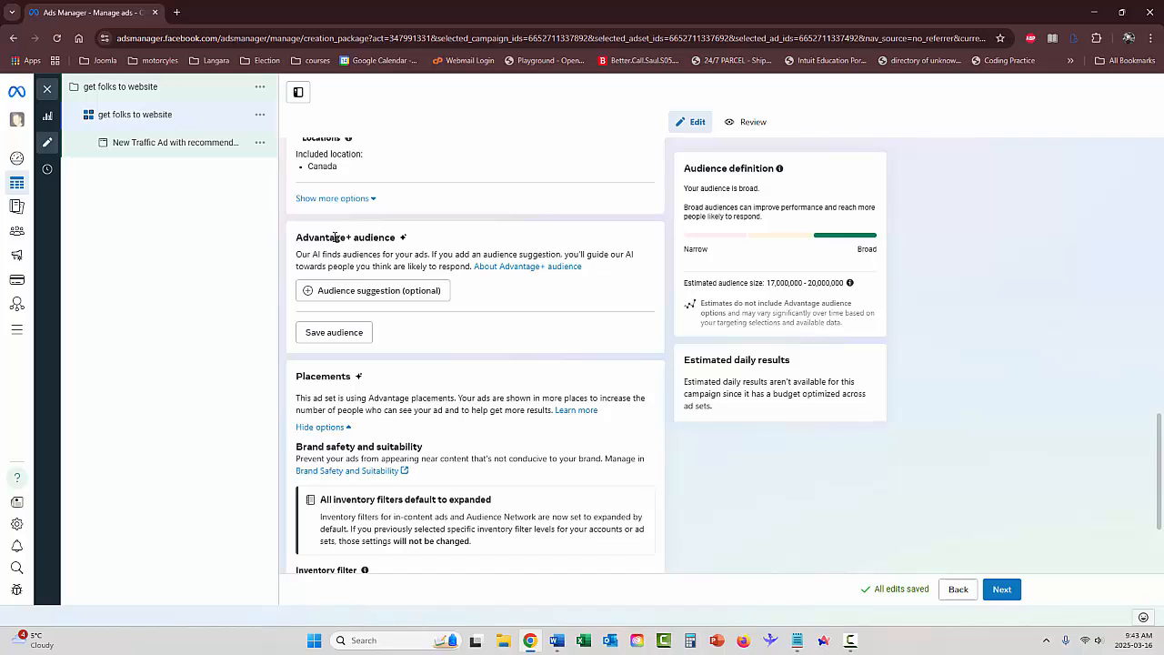
scroll(432, 246, "down", 1)
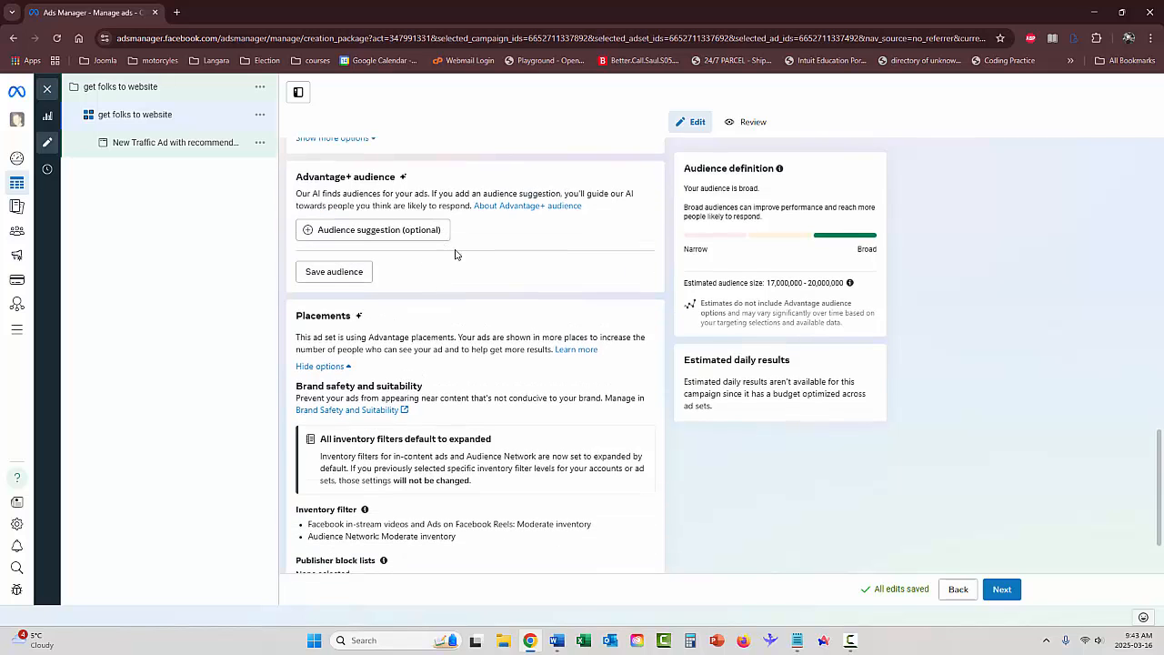
Step: Add an Advantage+ audience suggestion with a maximum age of 60
left_click(362, 233)
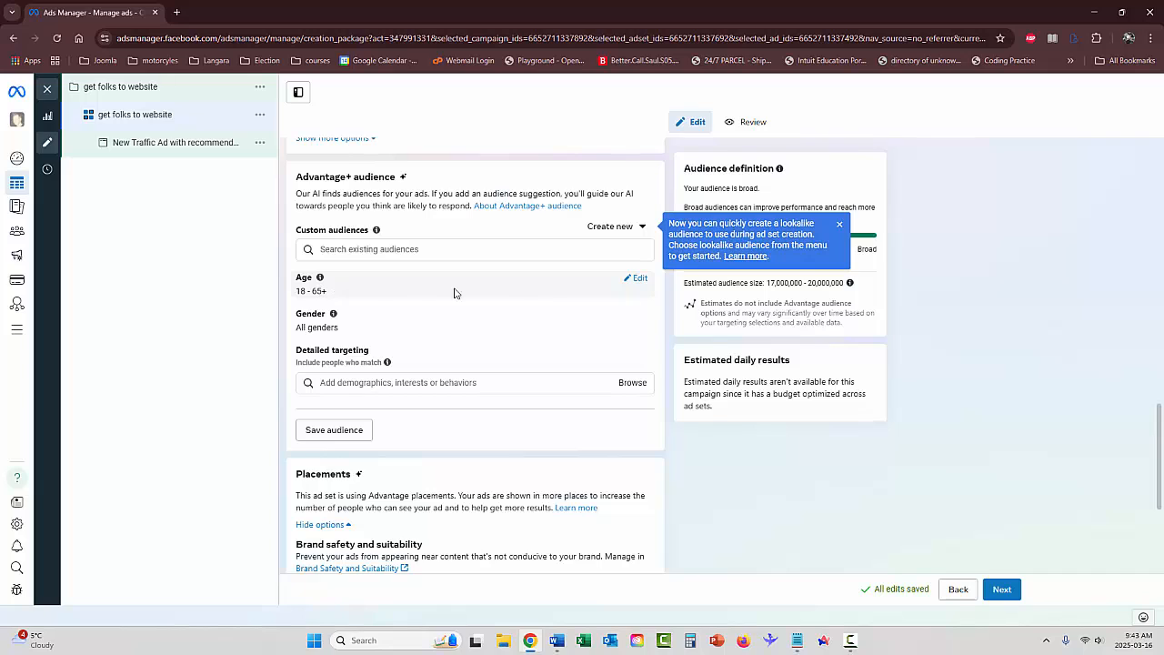
left_click(641, 280)
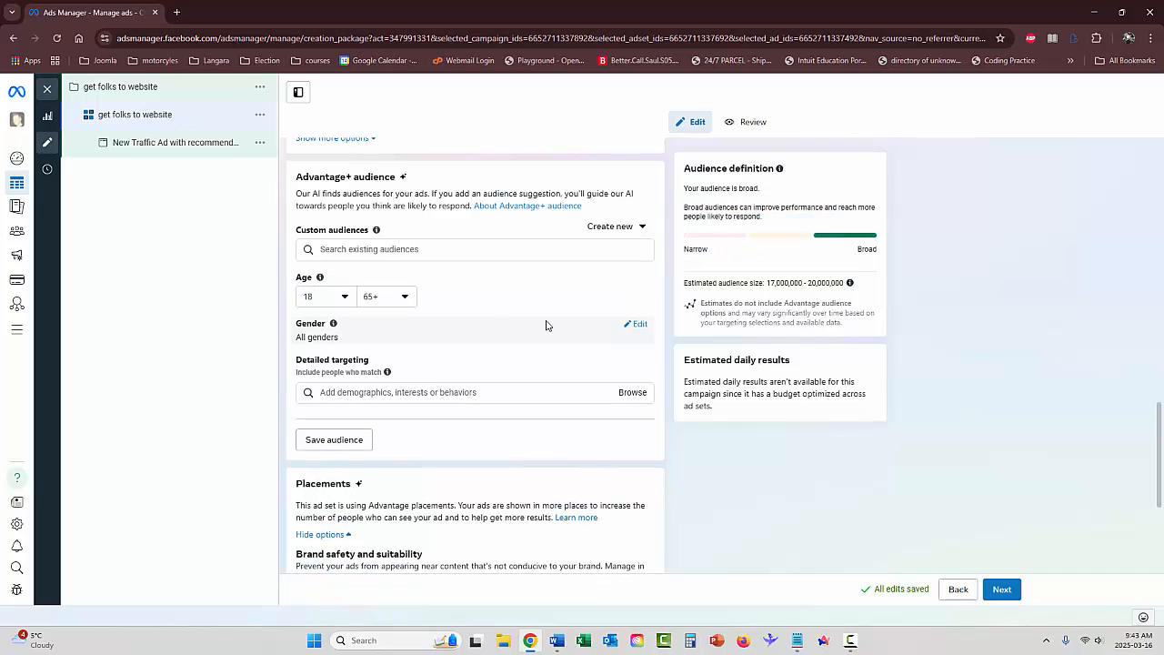
left_click(396, 302)
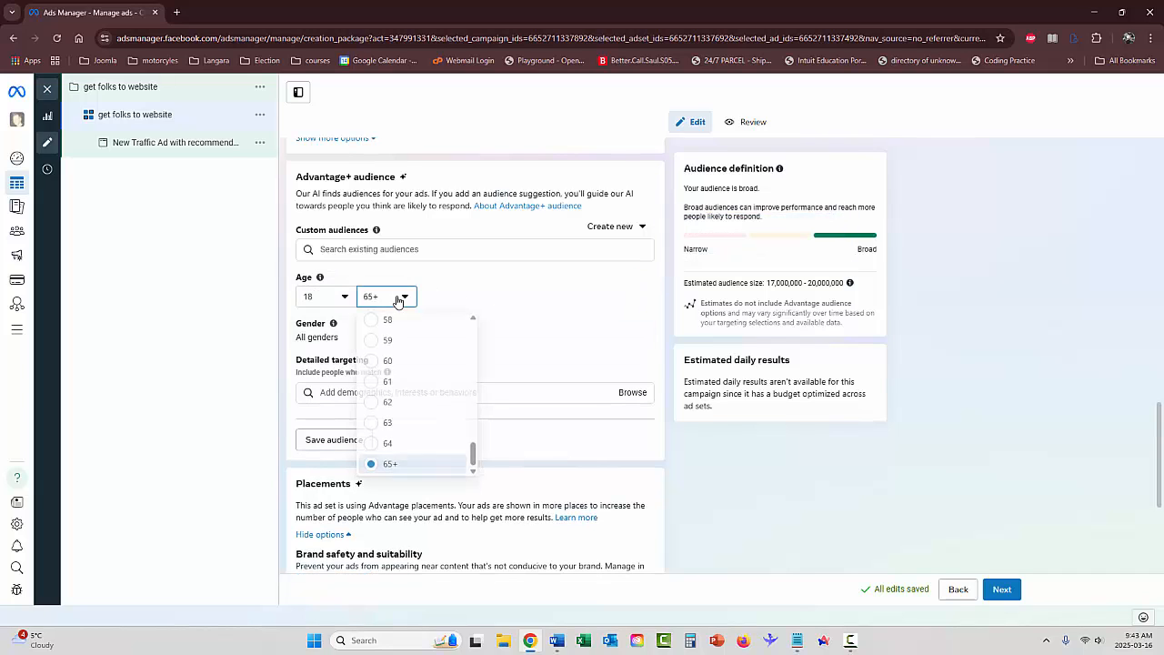
left_click(386, 362)
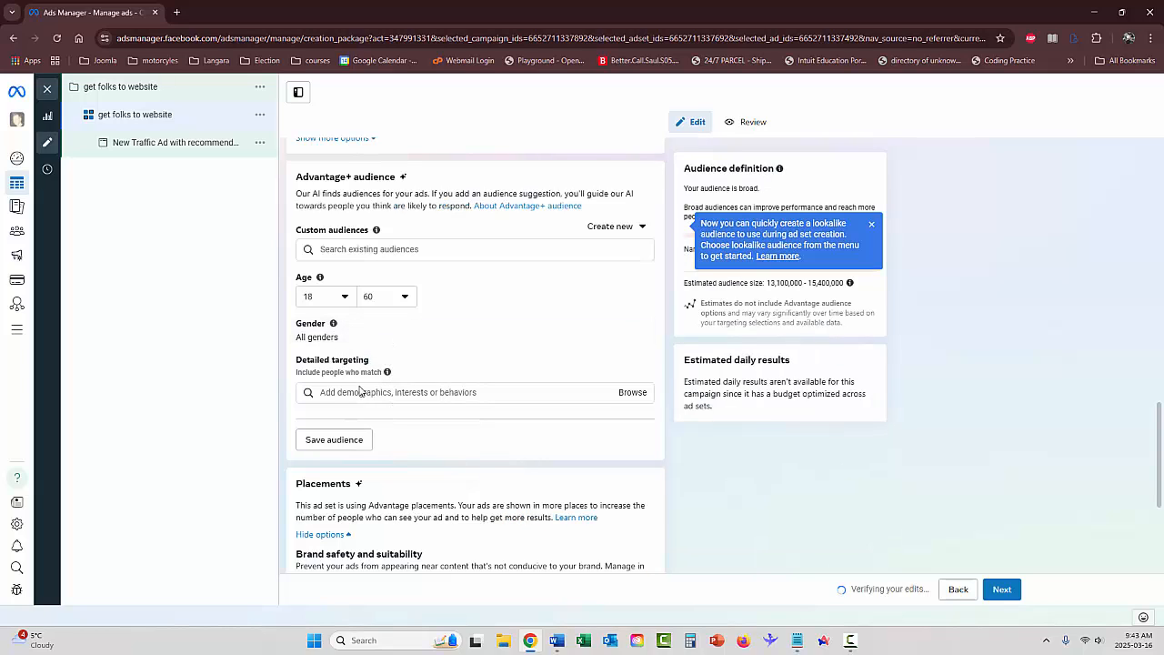
Step: Add Rock music from the Entertainment (leisure) > Music interests to the audience's detailed targeting
left_click(412, 395)
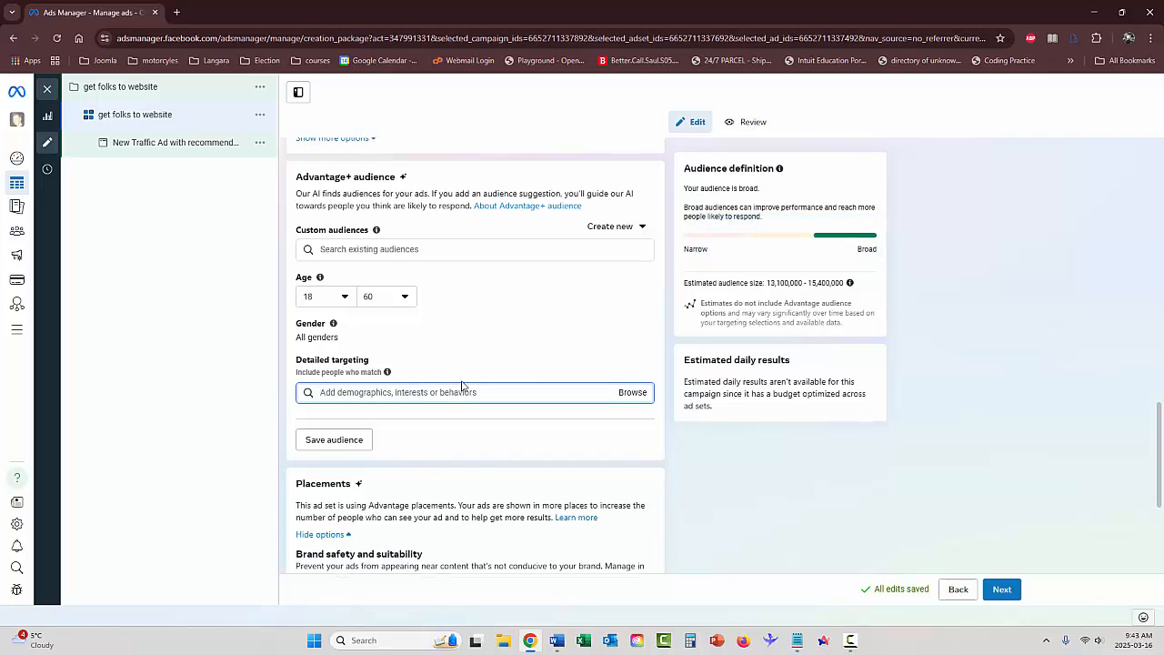
scroll(445, 282, "down", 1)
left_click(634, 271)
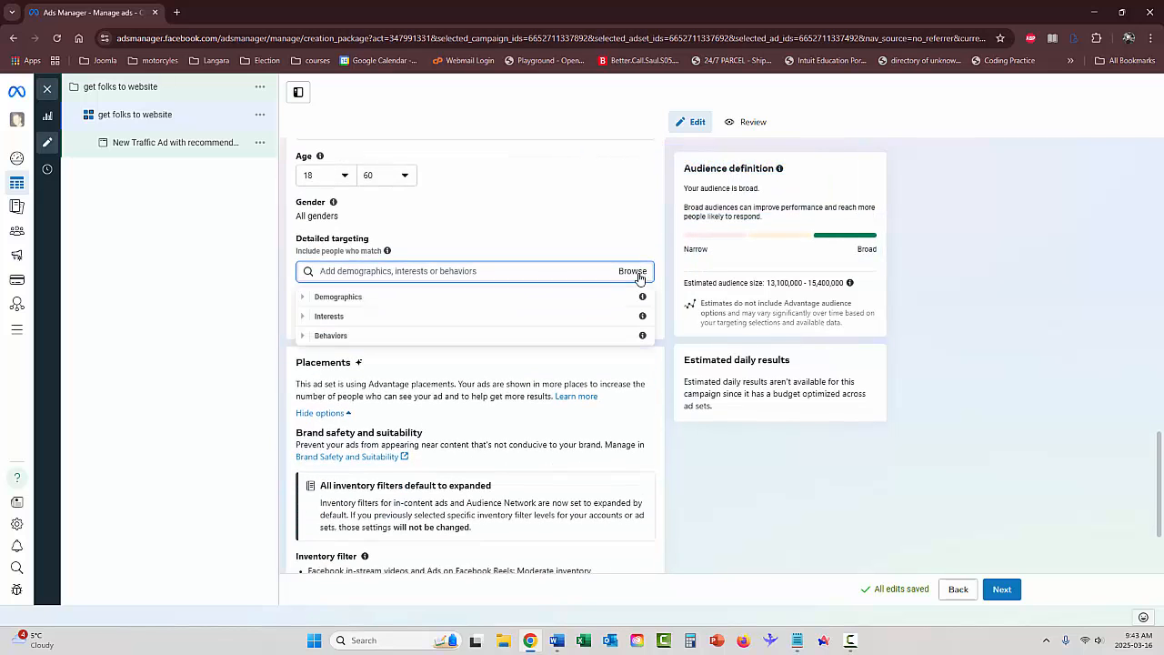
left_click(339, 317)
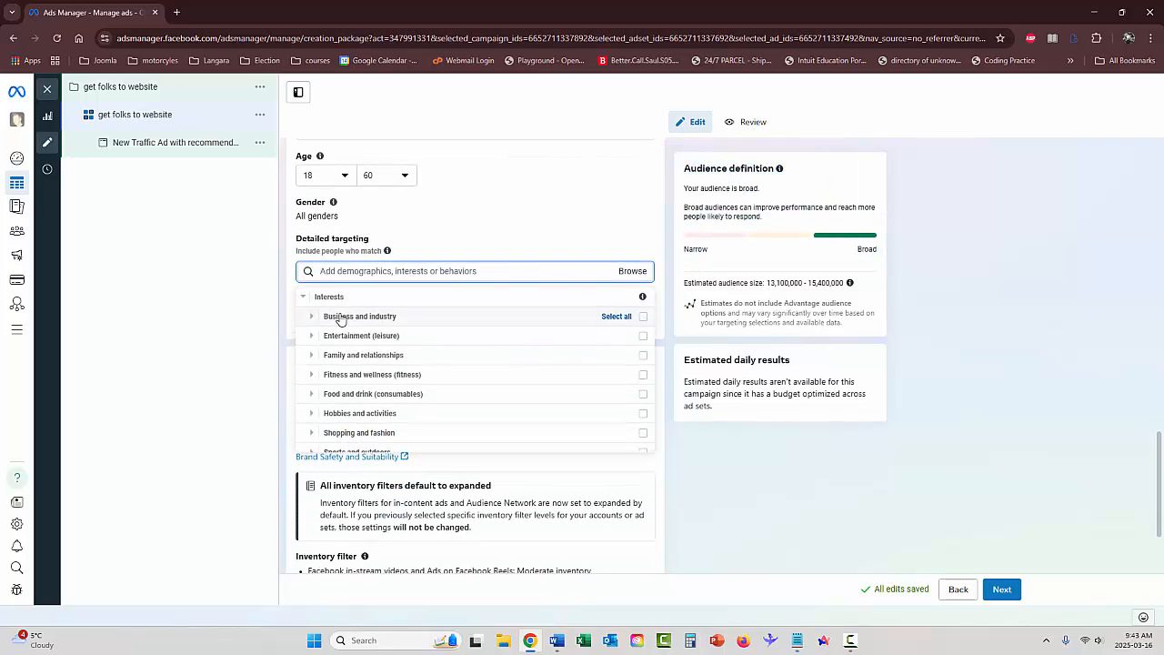
left_click(353, 336)
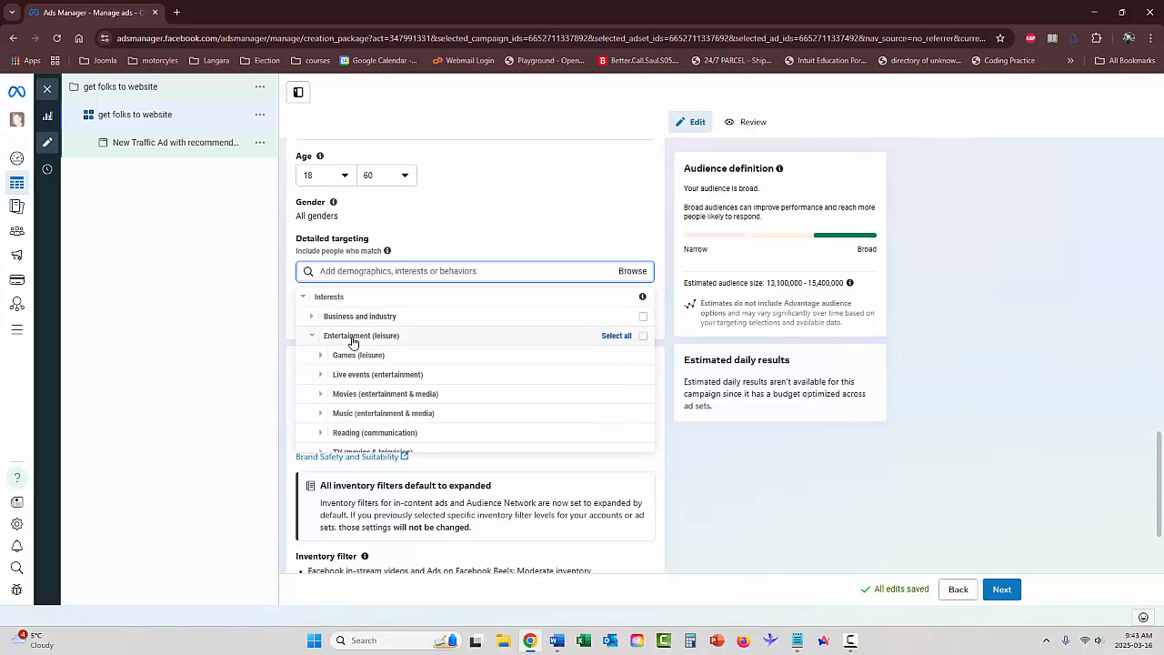
left_click(355, 374)
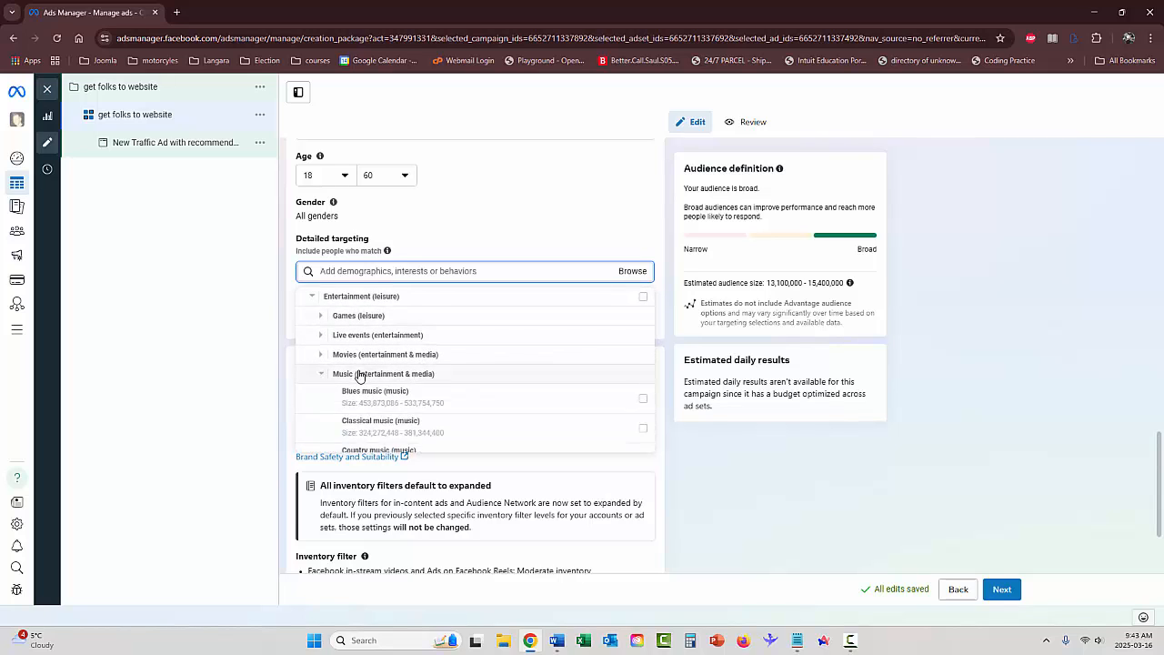
scroll(384, 372, "down", 2)
mouse_move(385, 372)
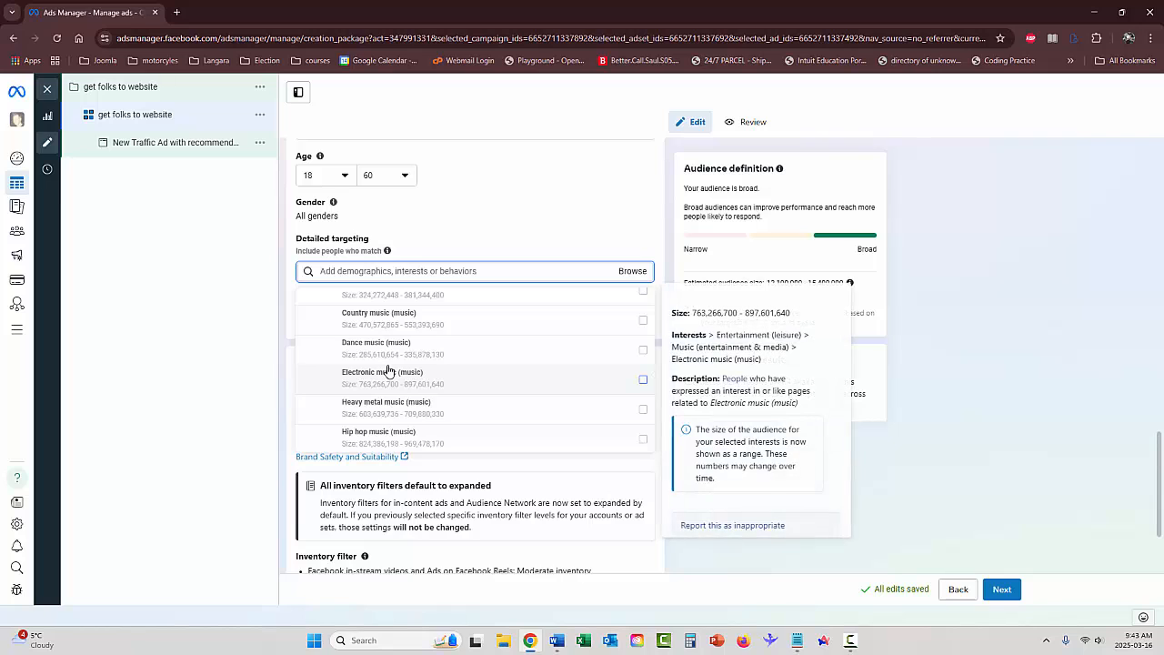
mouse_move(372, 353)
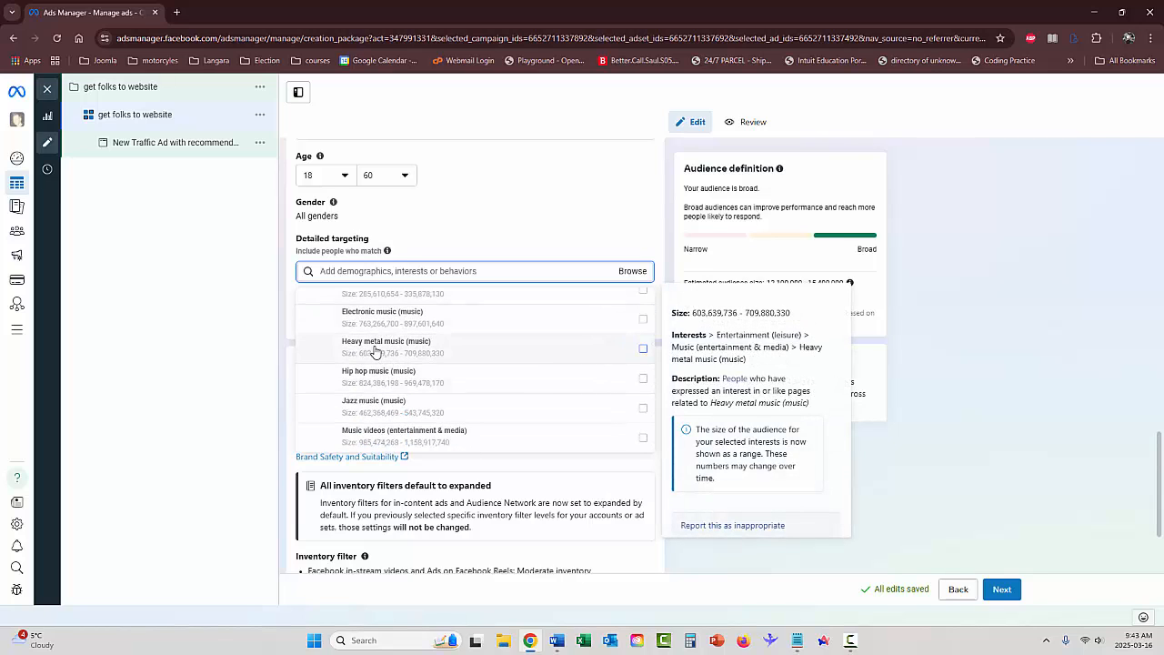
scroll(377, 351, "down", 1)
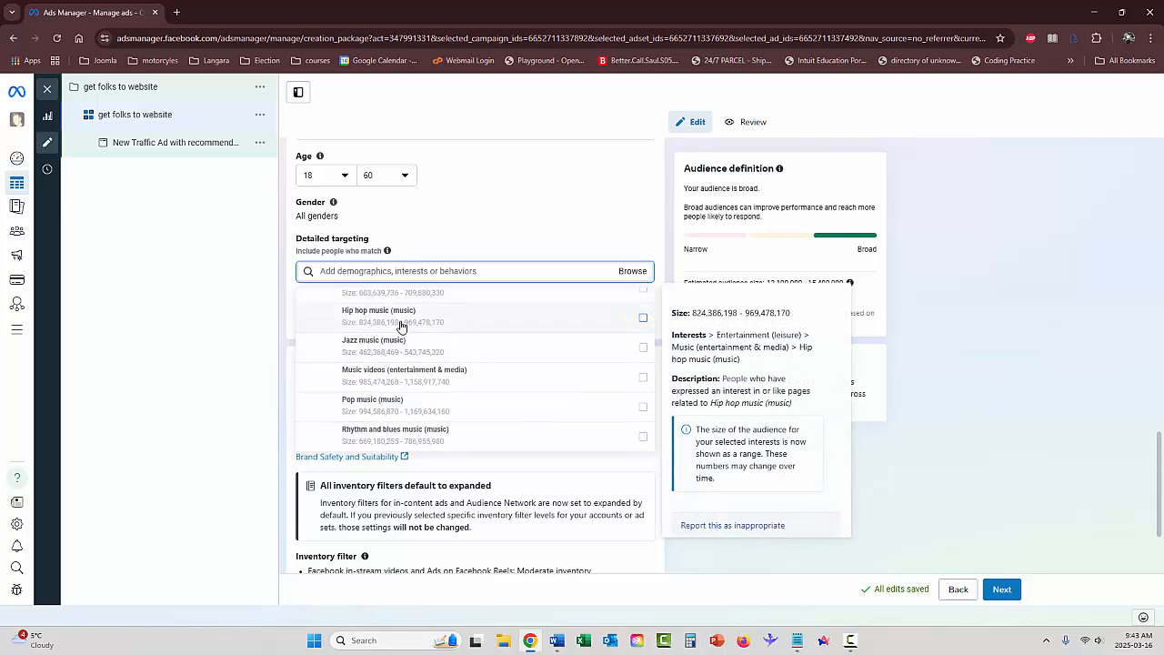
scroll(401, 325, "down", 2)
left_click(491, 411)
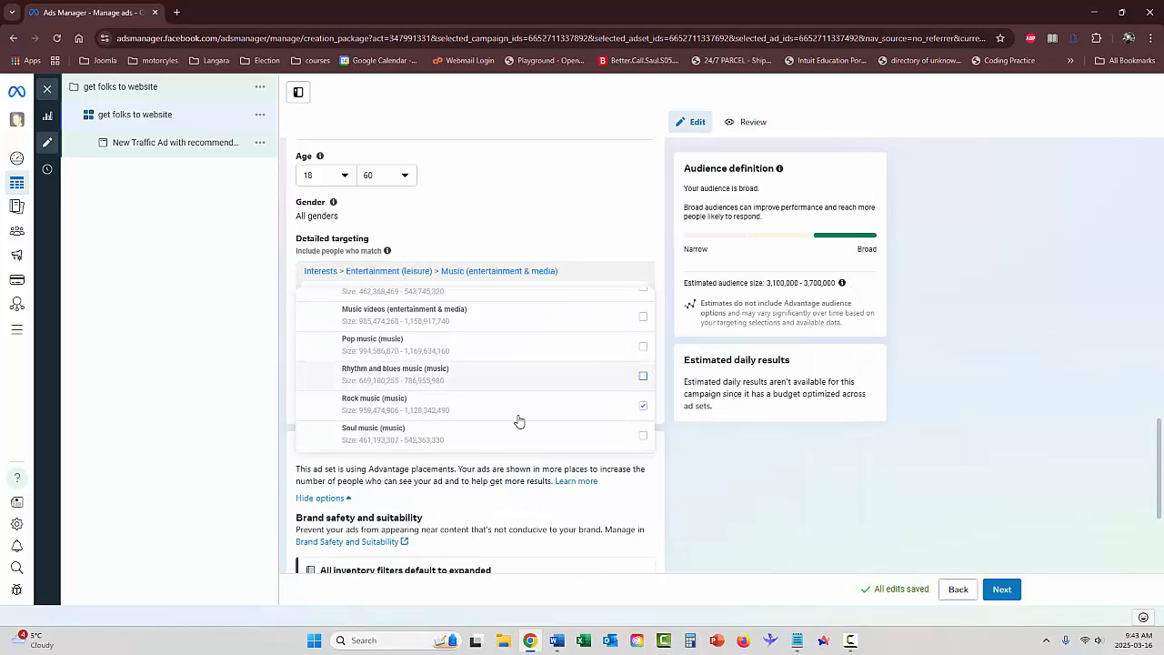
scroll(519, 420, "down", 5)
left_click(564, 237)
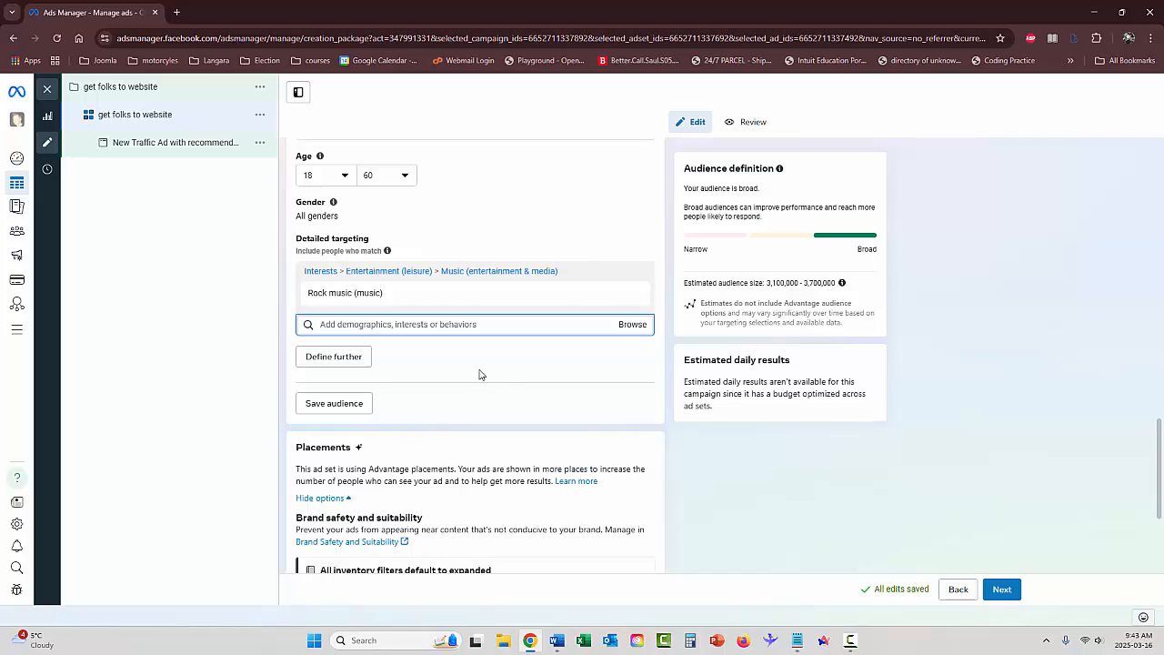
Step: Review the ad set's detailed targeting, placements and schedule settings, and continue to the ad settings
scroll(479, 336, "down", 2)
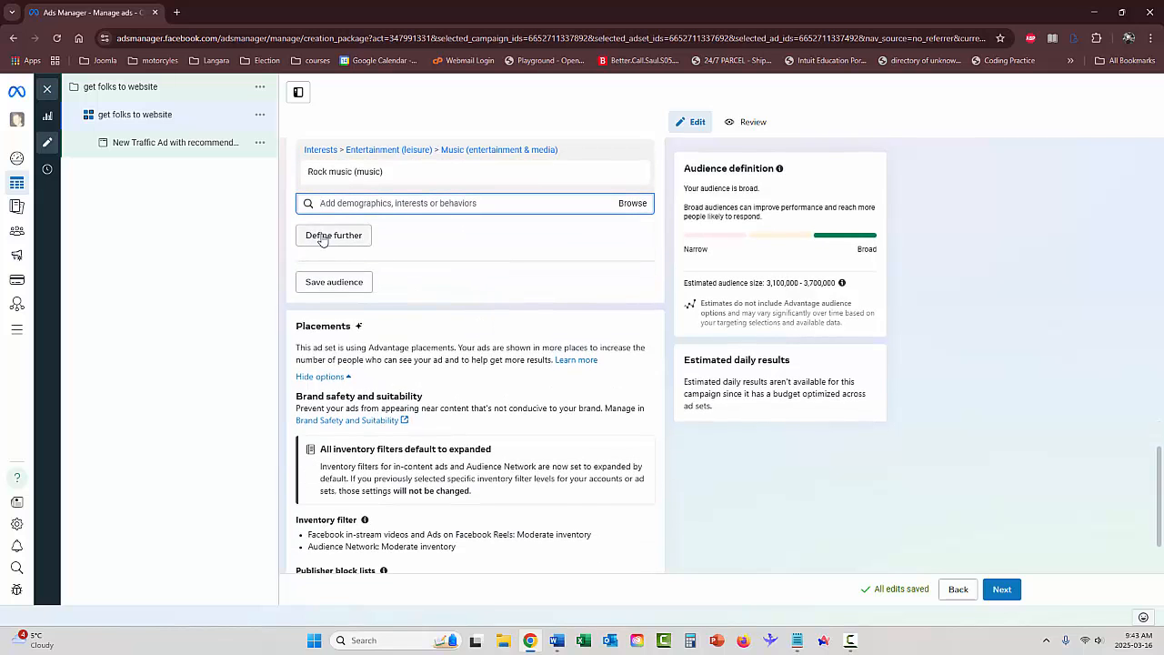
scroll(467, 249, "up", 2)
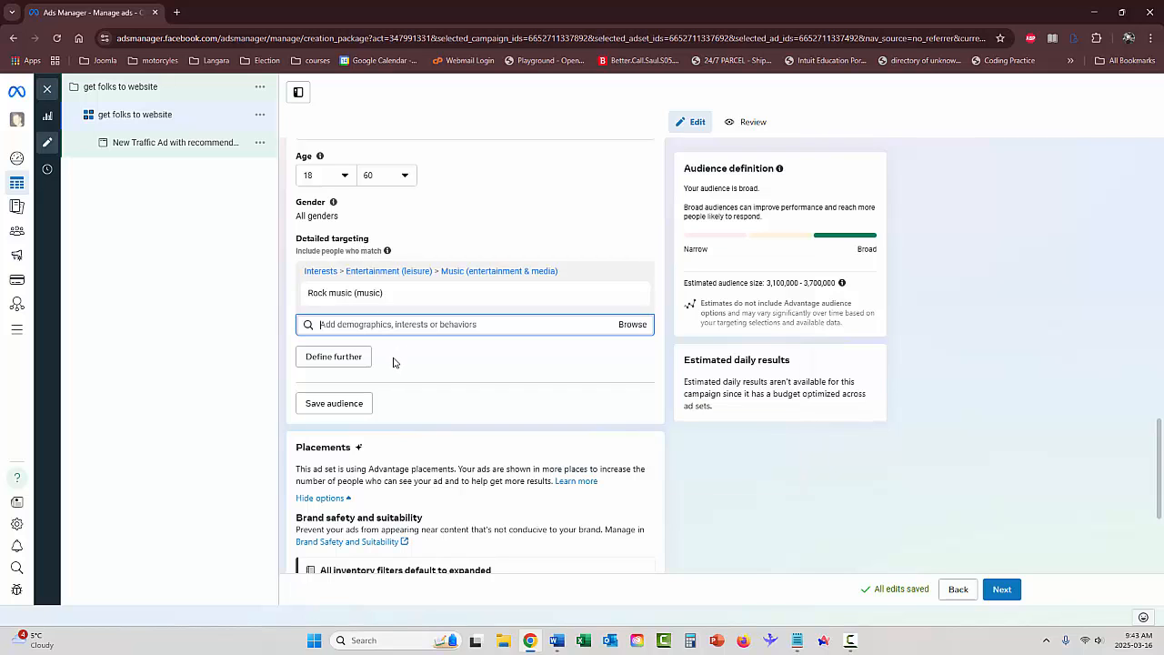
scroll(437, 327, "down", 1)
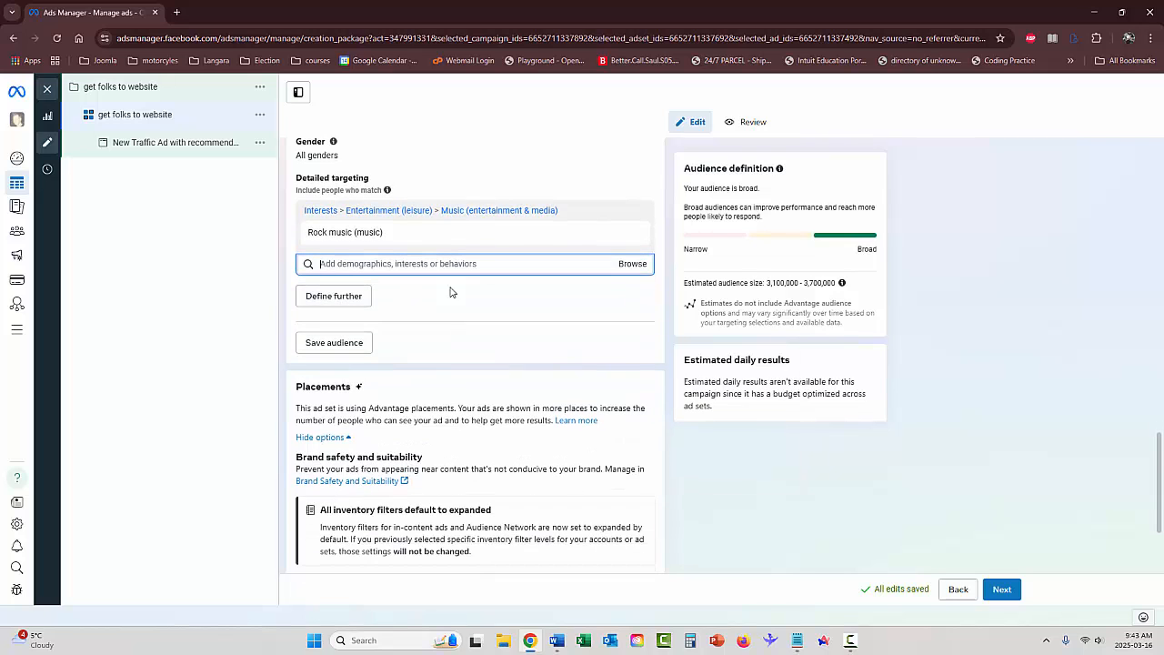
scroll(411, 309, "down", 2)
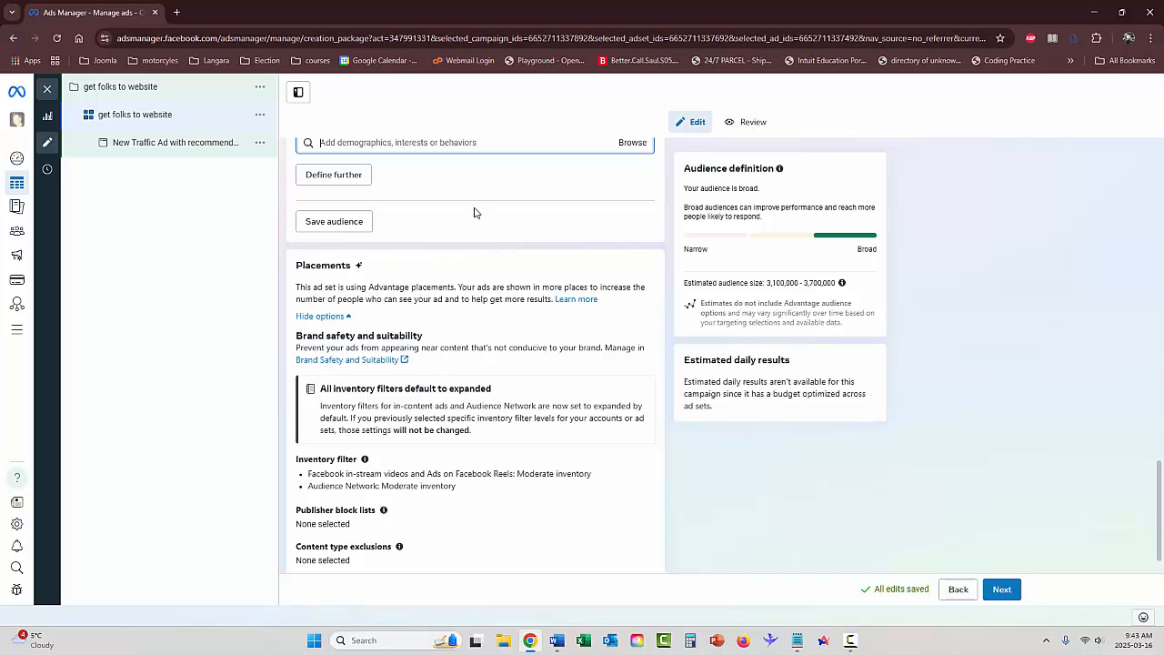
scroll(440, 264, "up", 2)
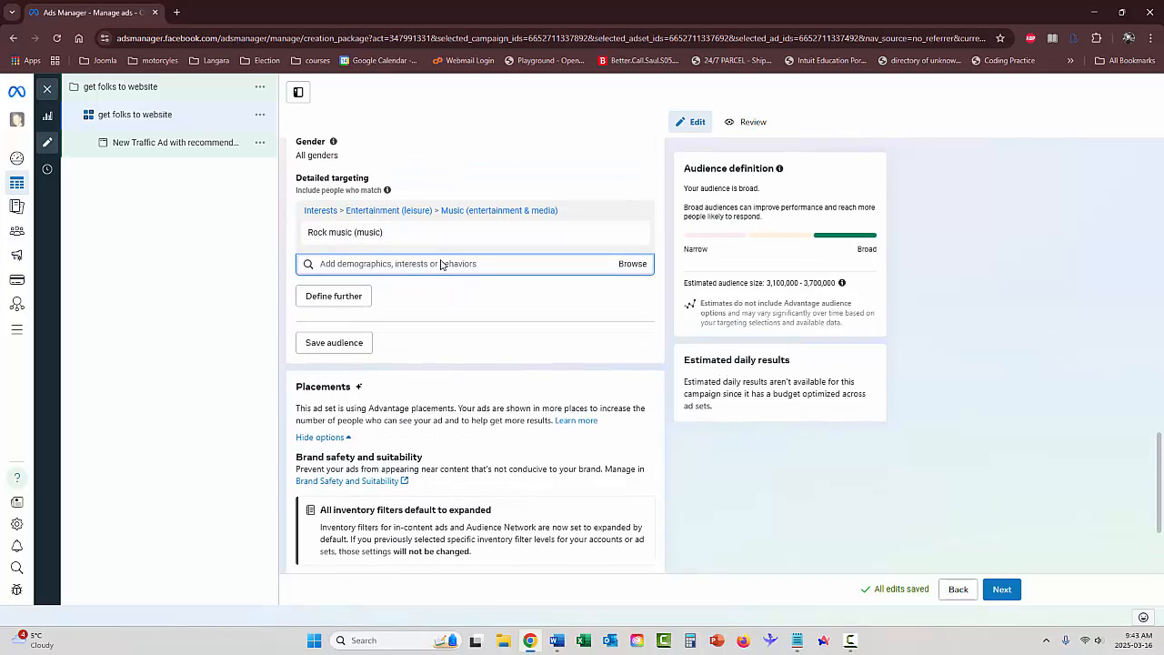
scroll(457, 309, "down", 2)
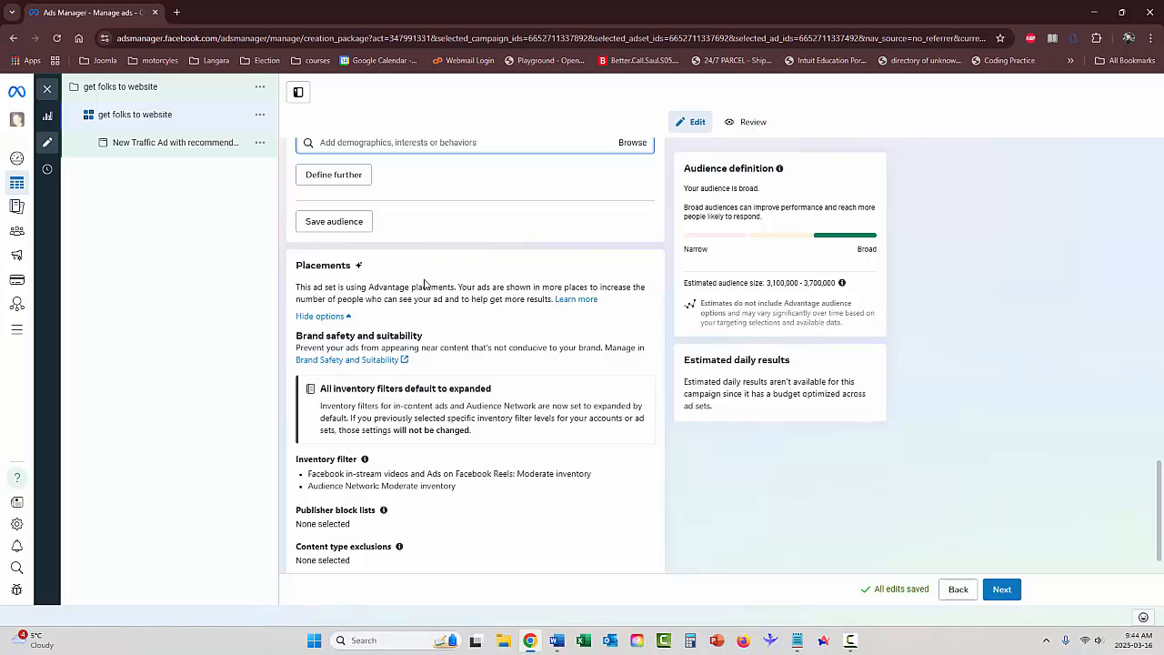
scroll(424, 284, "down", 1)
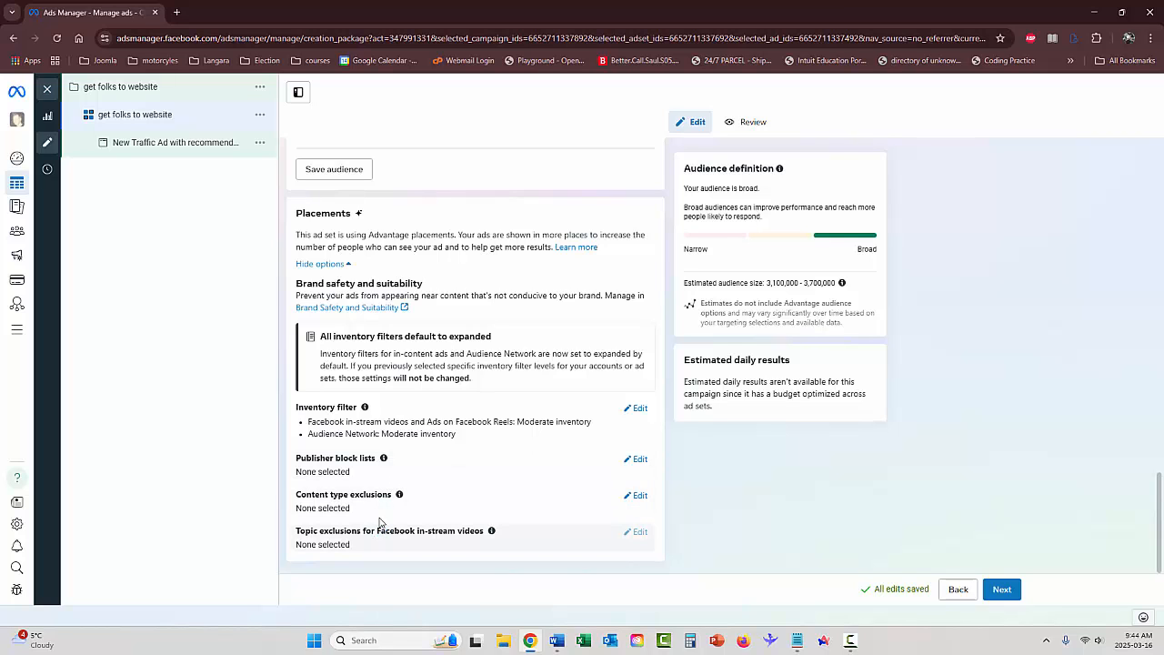
scroll(441, 459, "up", 8)
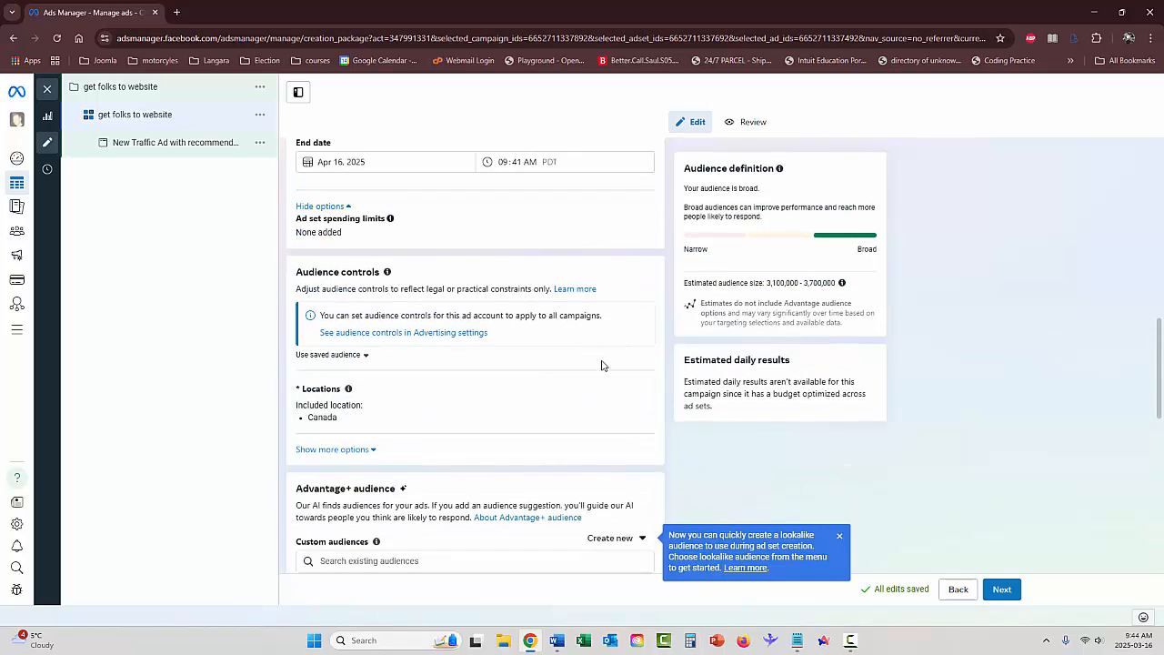
scroll(577, 337, "up", 8)
scroll(577, 337, "down", 4)
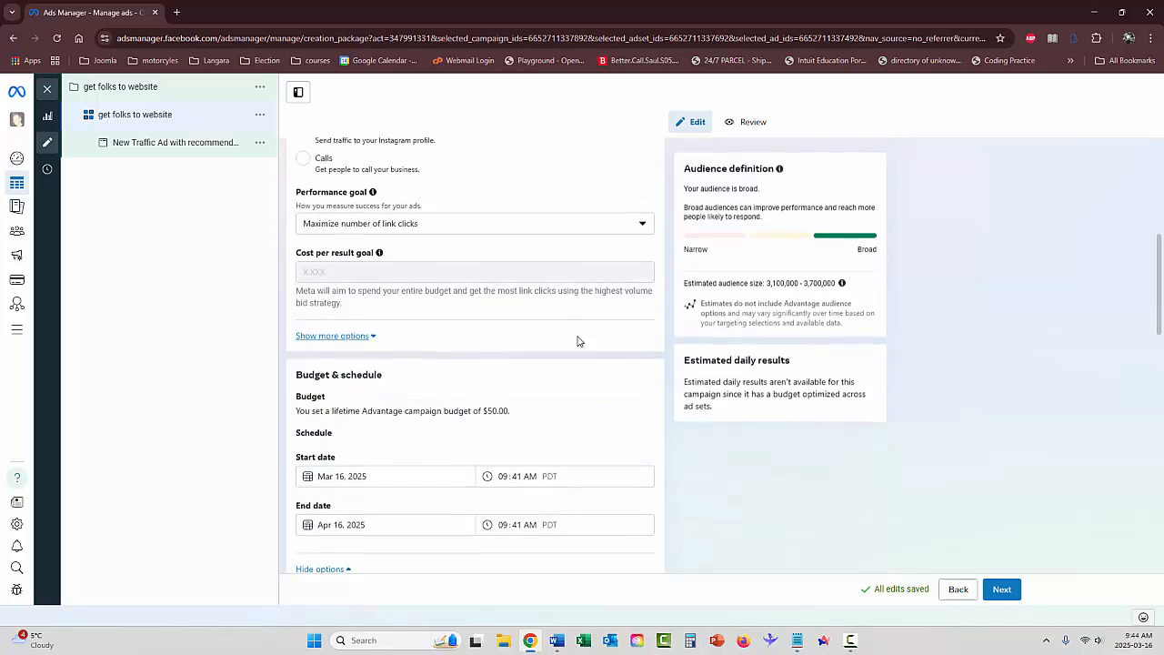
scroll(902, 385, "down", 15)
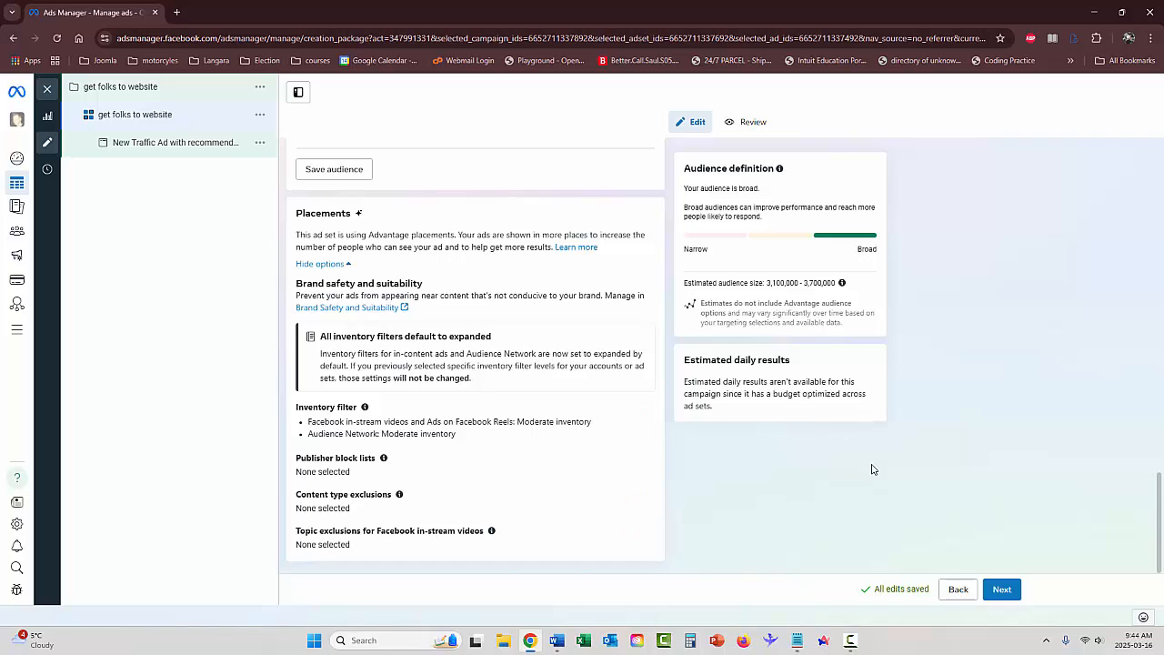
left_click(1002, 589)
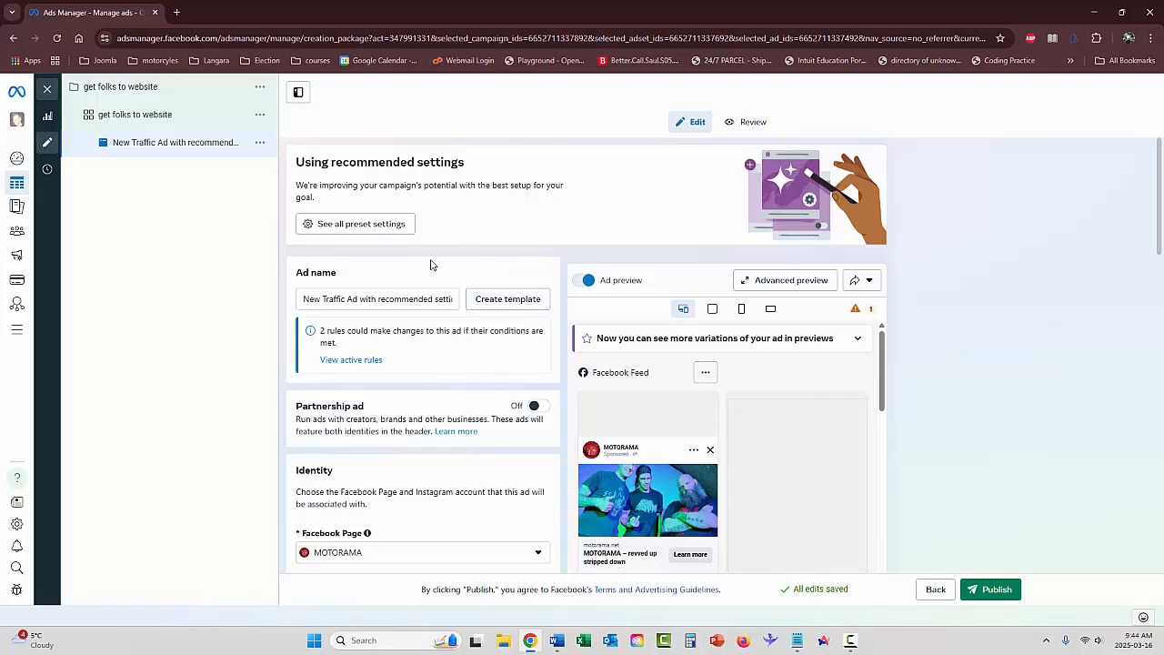
Step: Rename the ad as "get folks to website"
left_click(362, 298)
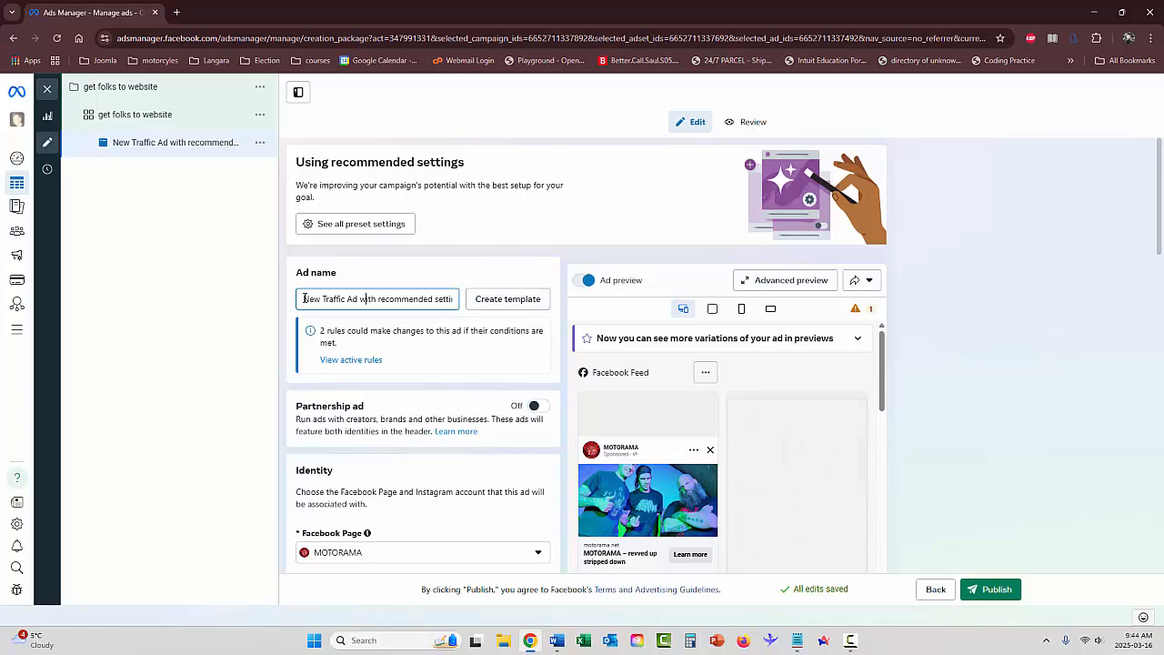
left_click_drag(302, 301, 531, 298)
type("g")
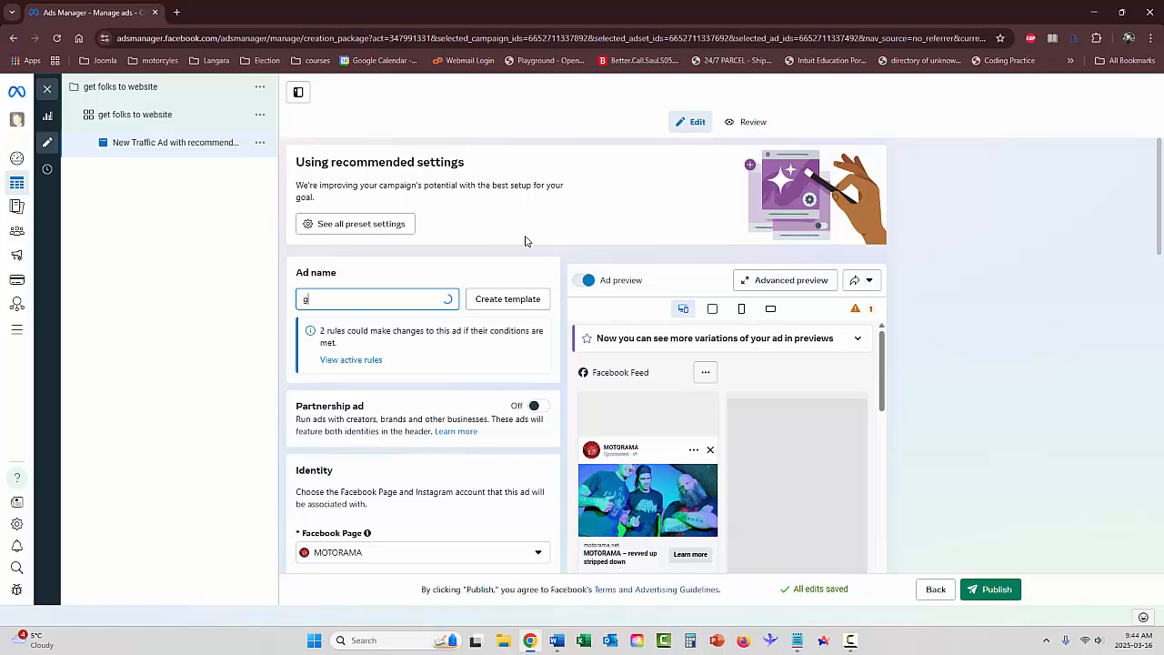
type("et folks to")
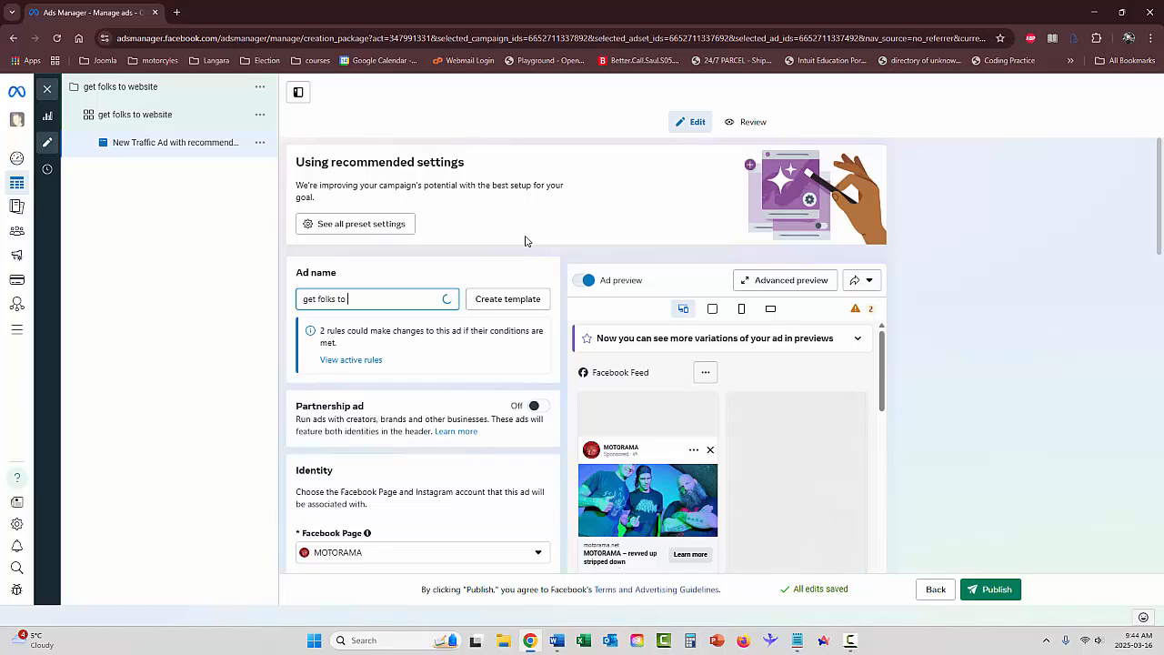
type(" website")
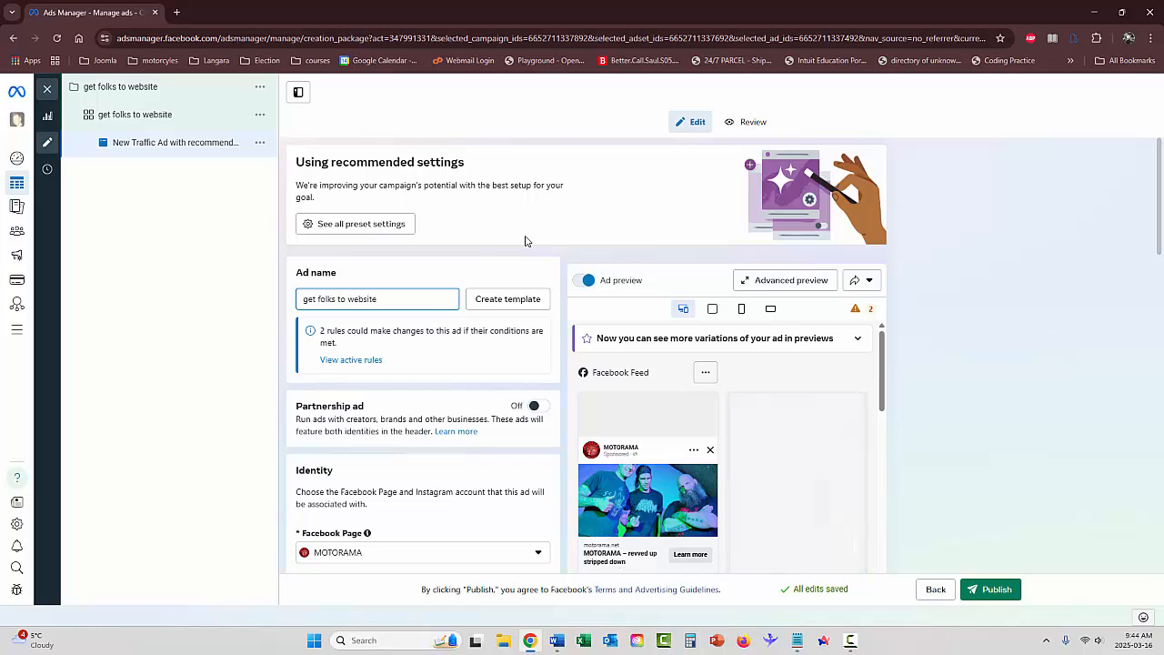
Step: Review the ad's identity, ad setup, website destination, browser add-ons and creative sections
scroll(414, 339, "down", 1)
scroll(414, 339, "down", 1)
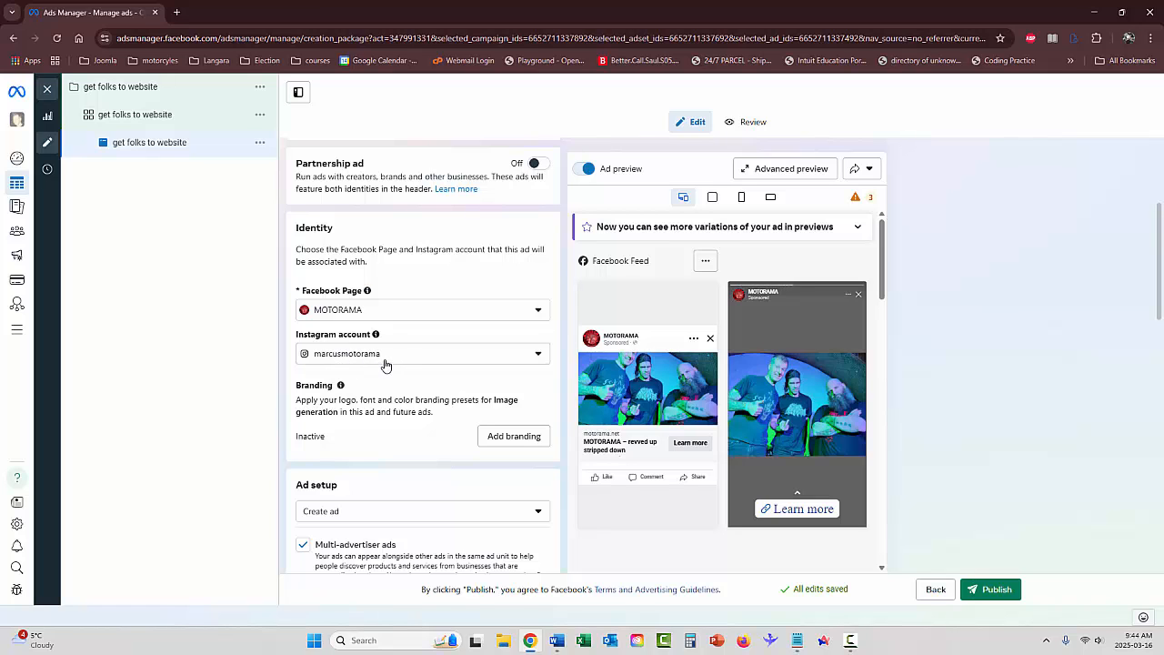
scroll(385, 364, "down", 1)
scroll(392, 308, "down", 3)
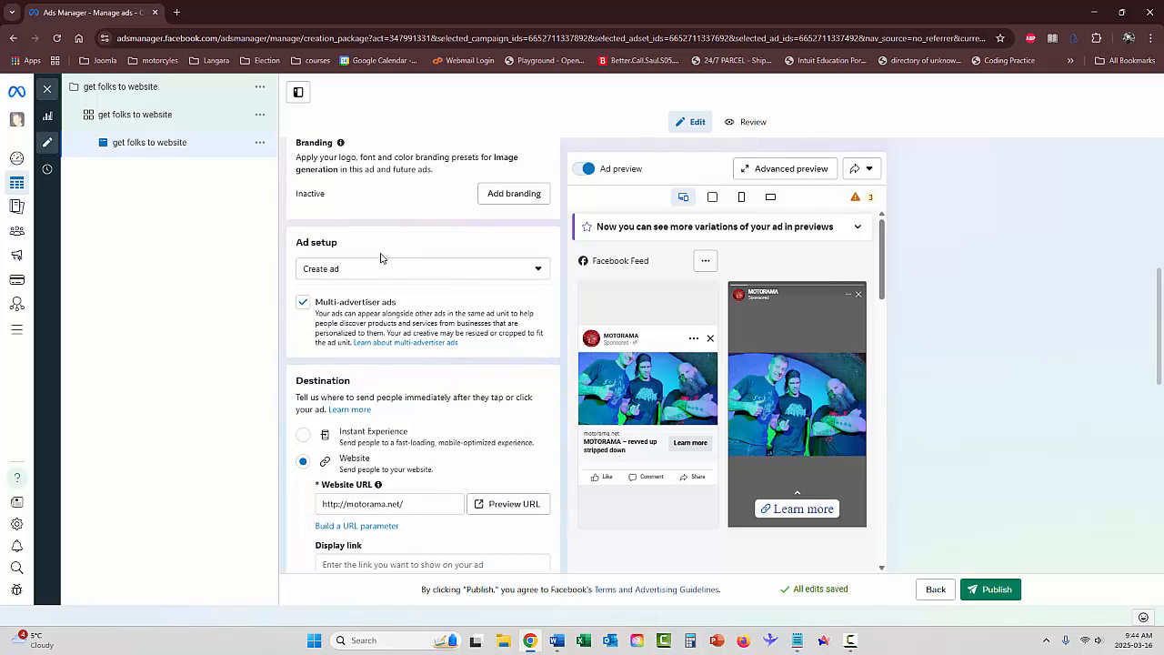
scroll(380, 264, "down", 2)
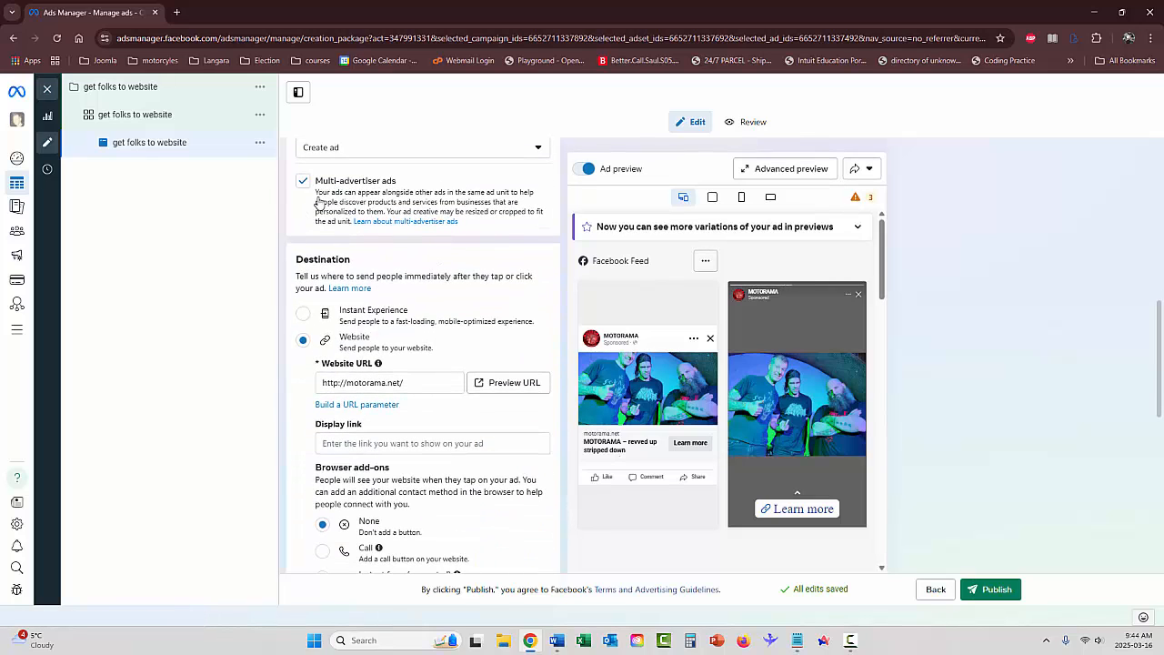
scroll(364, 207, "up", 1)
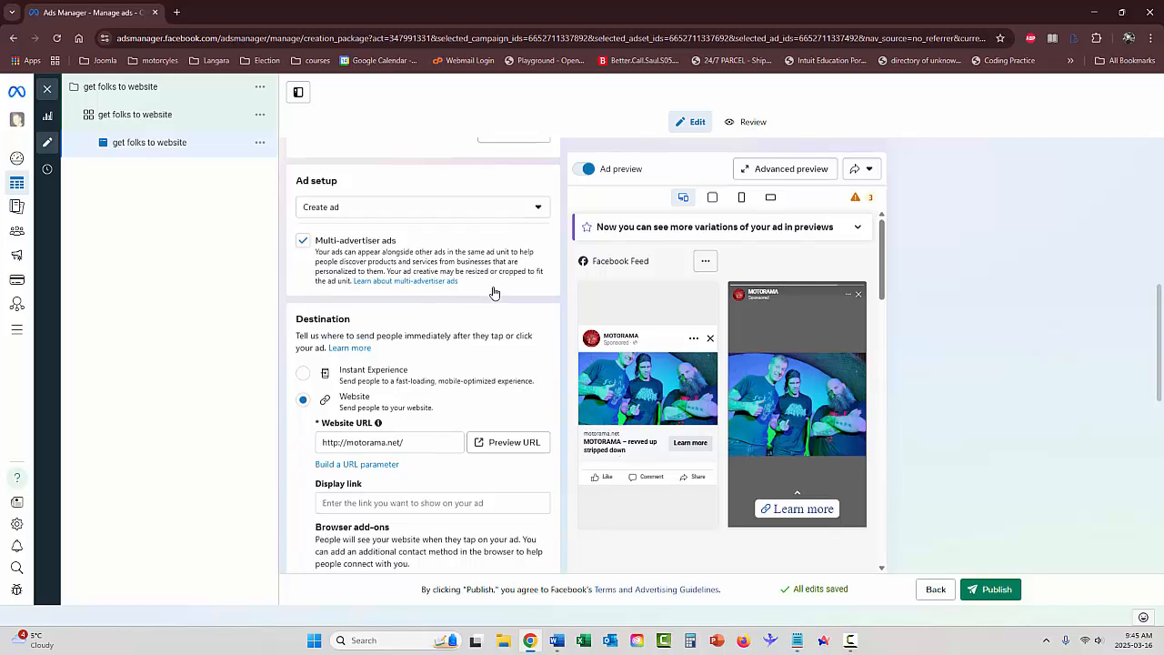
scroll(494, 293, "down", 1)
scroll(454, 272, "down", 1)
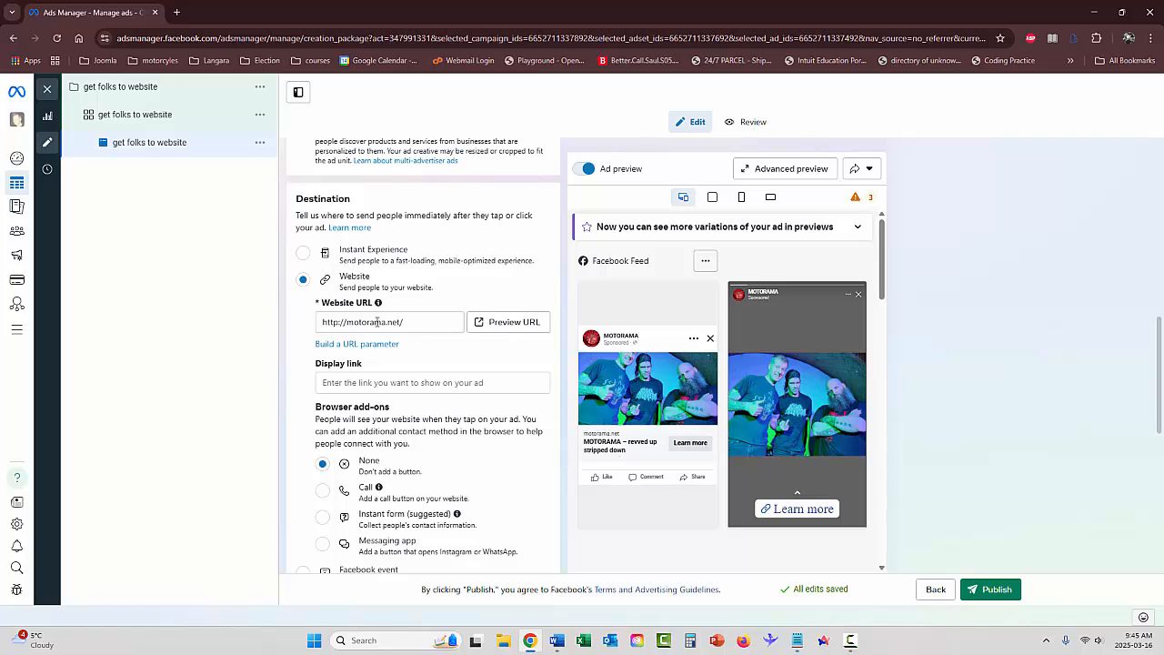
scroll(446, 277, "down", 1)
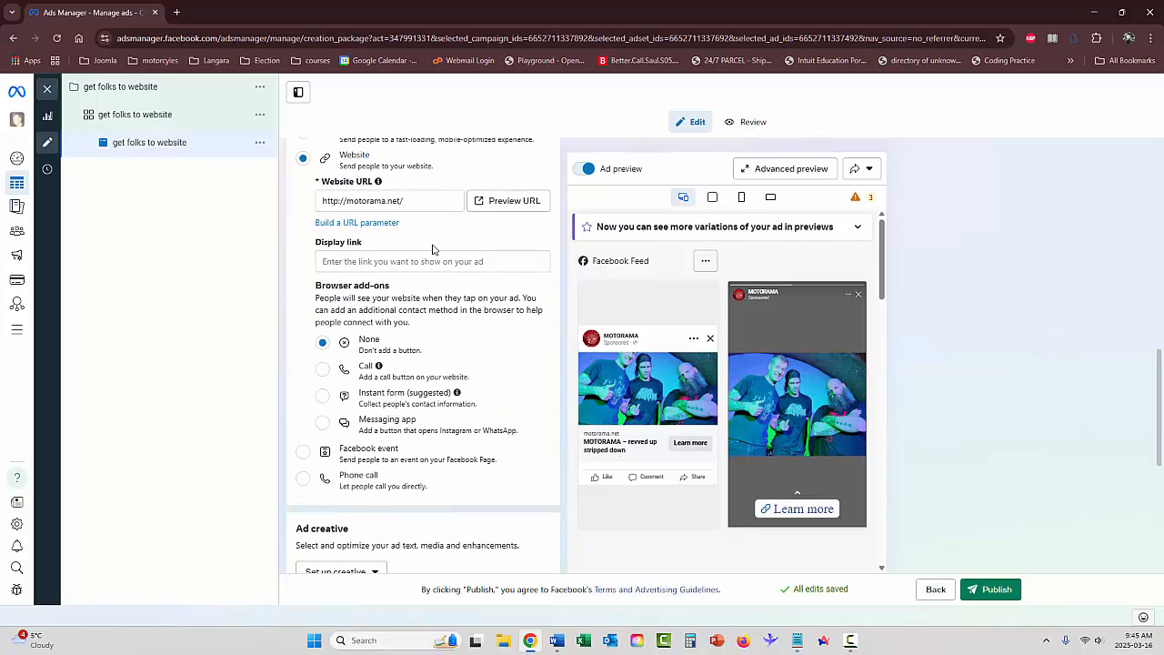
scroll(414, 234, "down", 1)
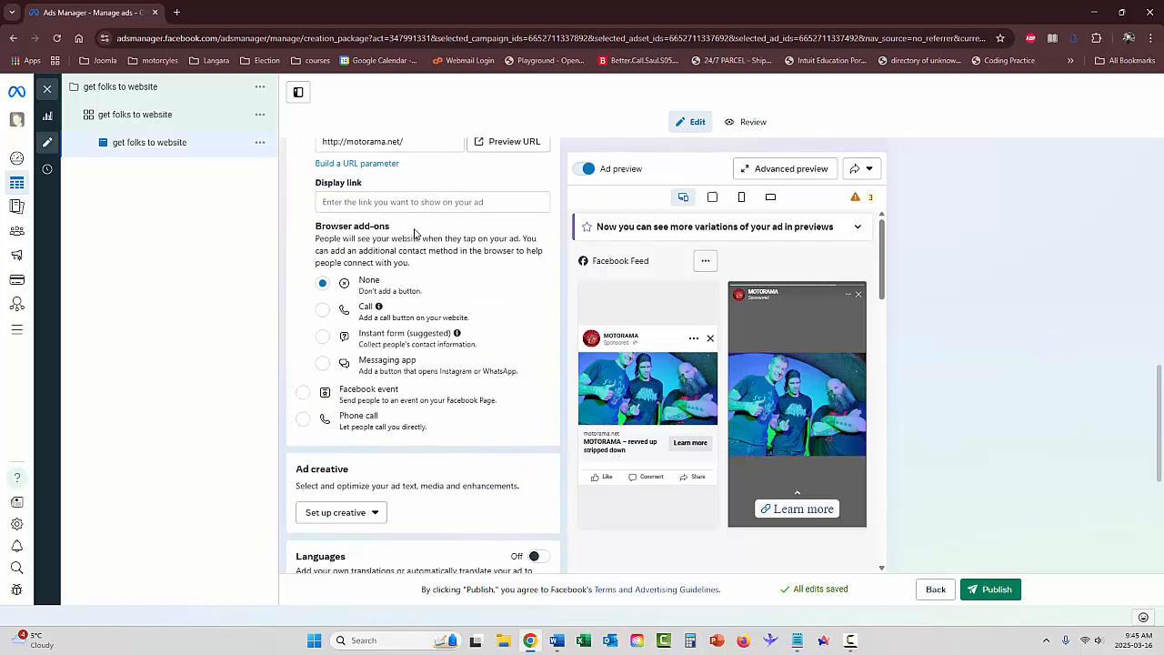
scroll(418, 228, "down", 1)
scroll(428, 218, "down", 1)
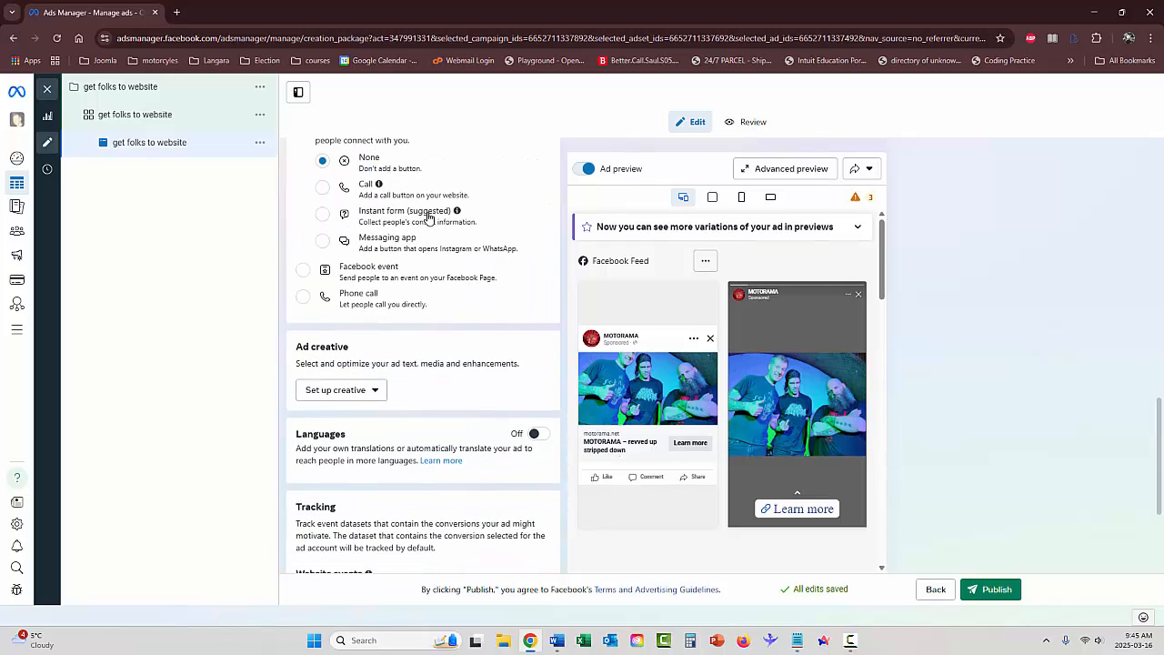
scroll(458, 271, "down", 1)
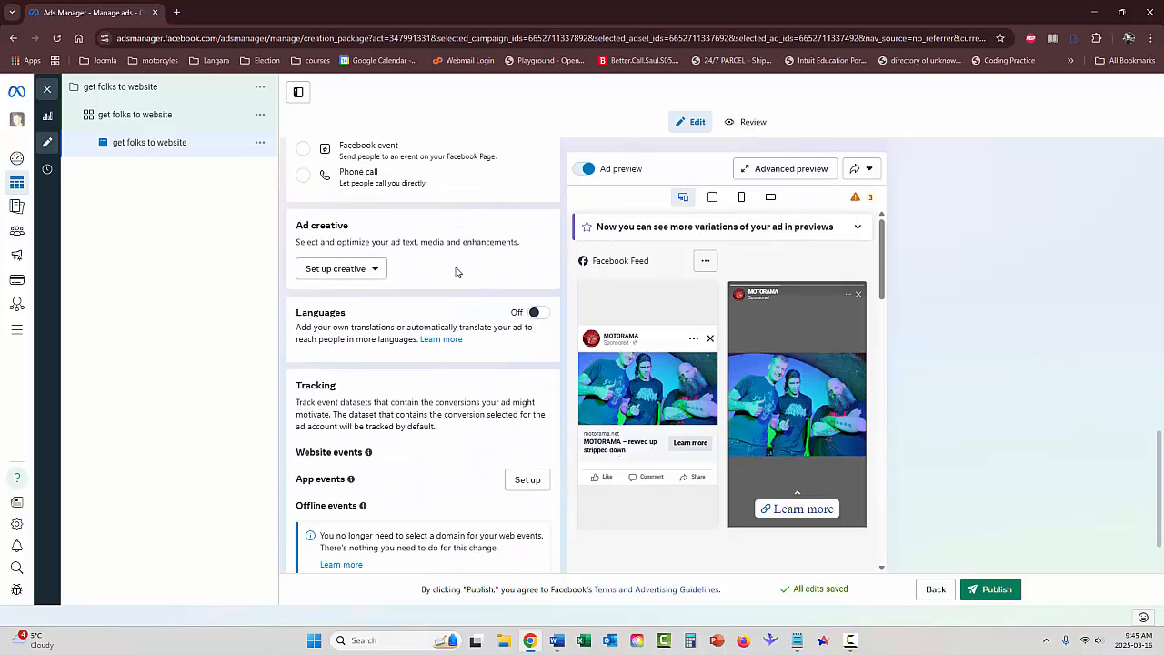
left_click(345, 275)
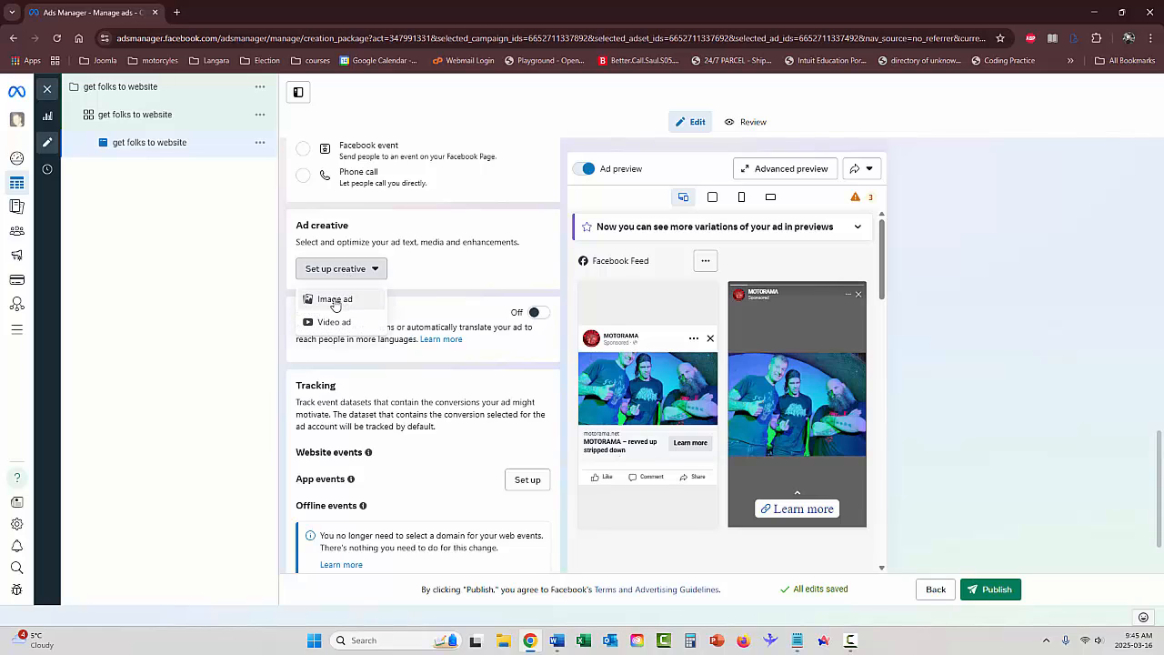
left_click(335, 302)
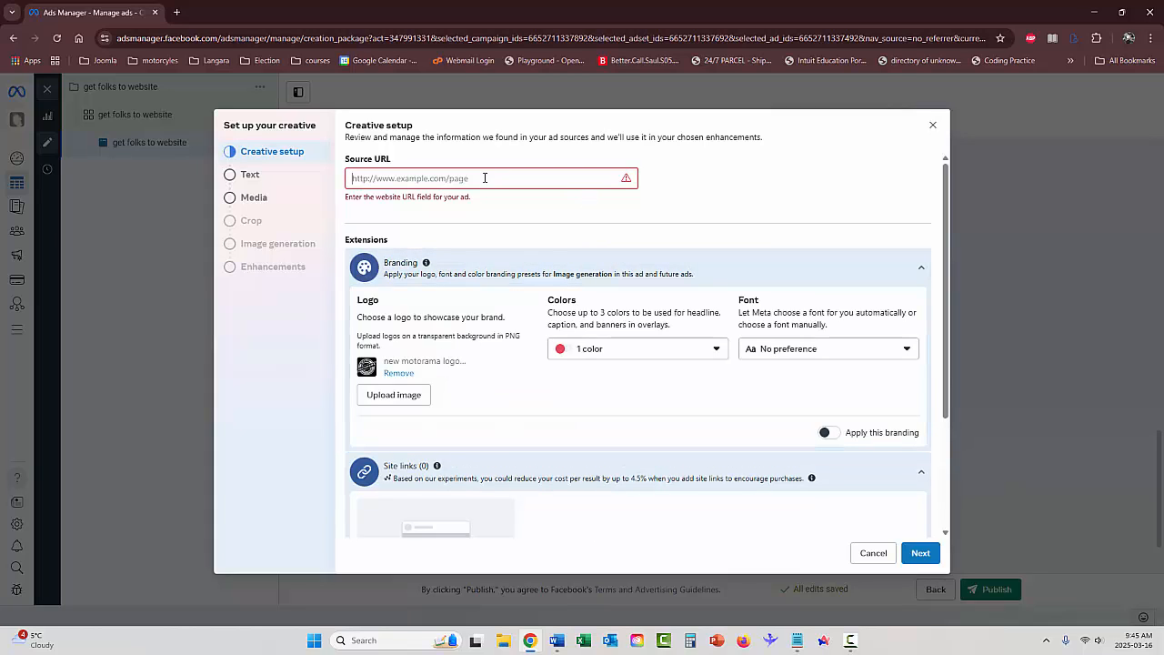
type("https://")
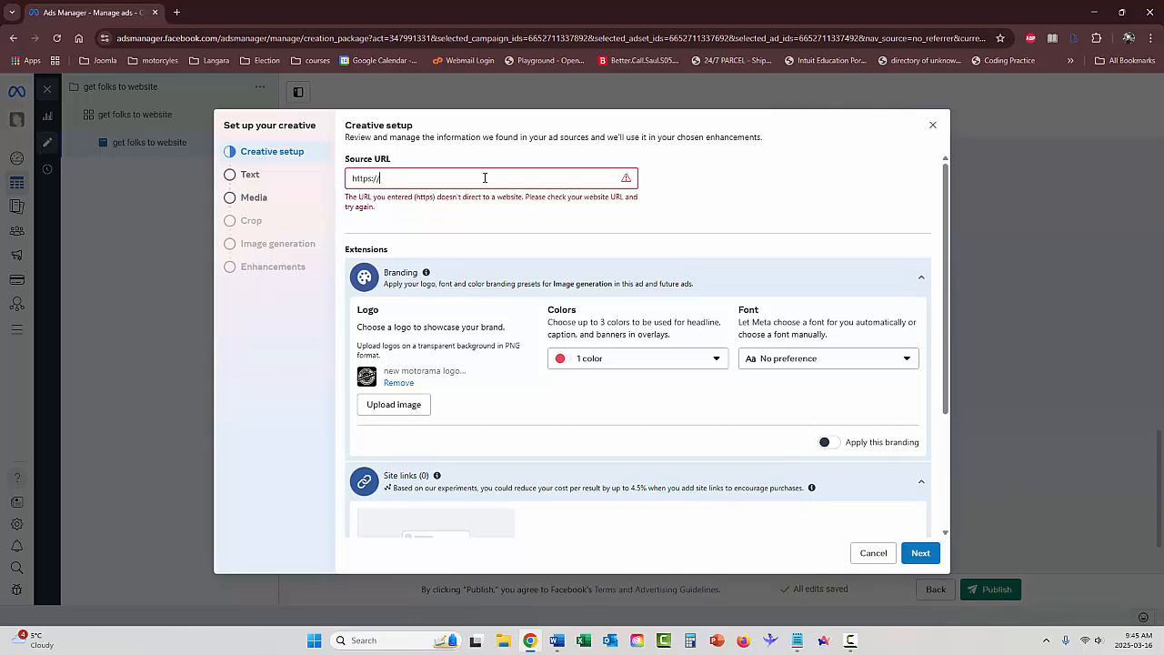
type("motorama.net")
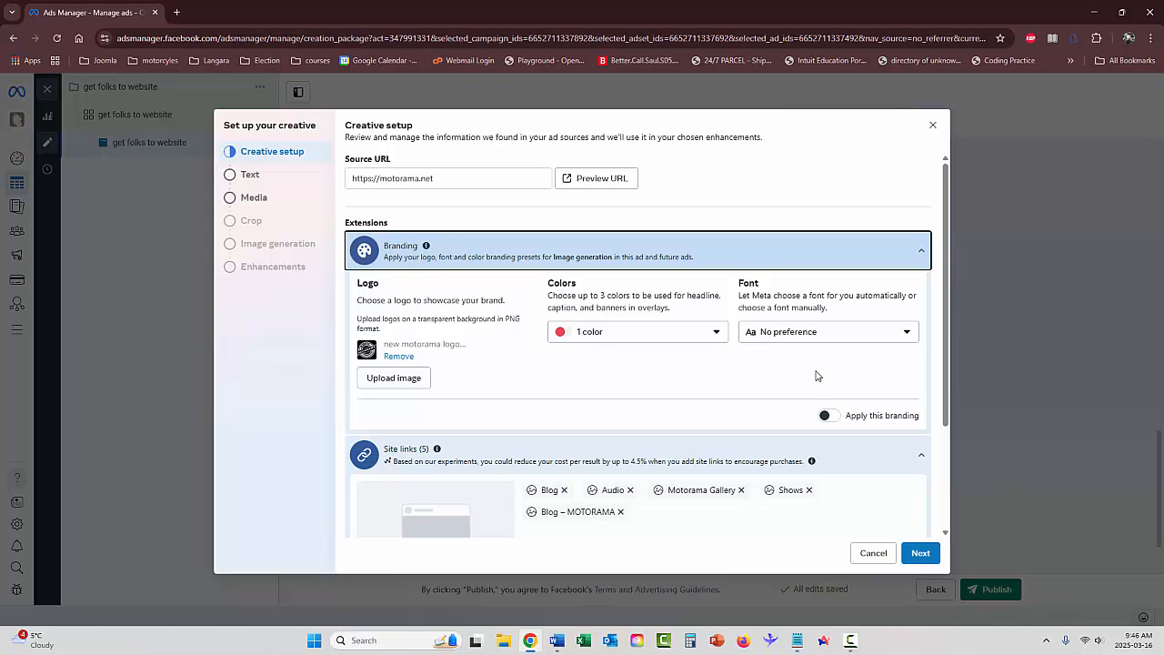
scroll(817, 374, "down", 3)
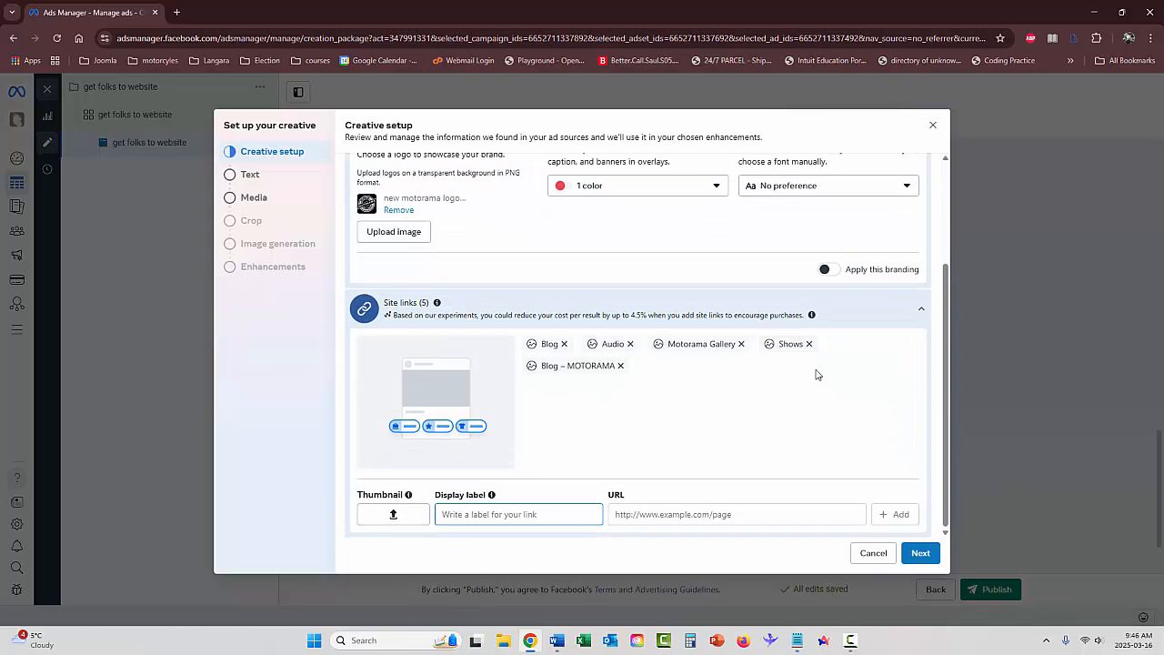
mouse_move(792, 333)
left_click(919, 556)
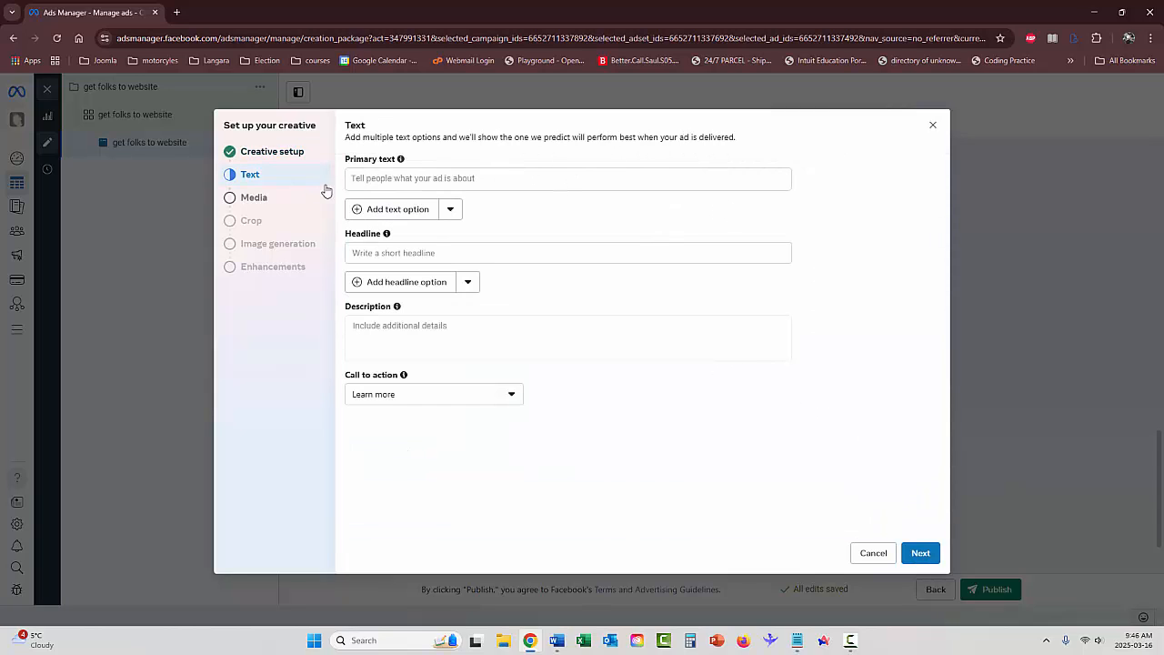
Step: Enter the primary text "Vancouver BC Canada Punk Rock Motorama Rock 'n Roll Veterans live music buy a shirt visit bandcamp"
left_click(551, 190)
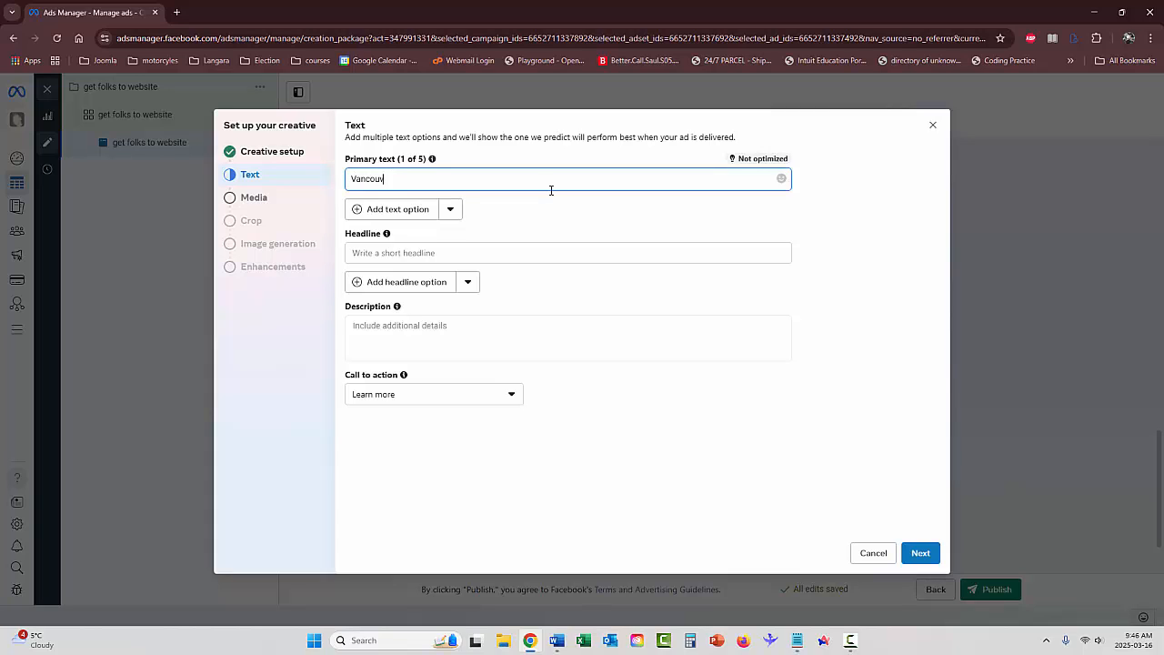
type("Vancouver")
type("BC Canada Punk Rock Motorama Rock 'n Roll Veterans live music buy  a shirt visit bandcampe")
key("BackSpace")
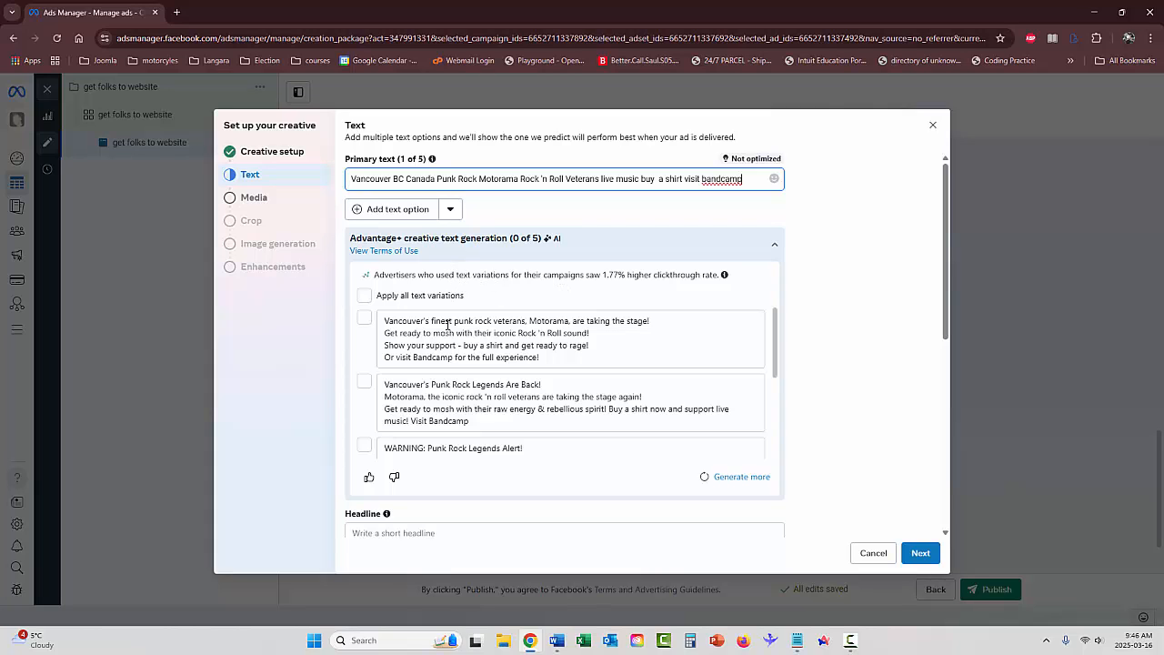
Step: Review the AI-generated primary text variations and apply all of them to the ad
scroll(439, 335, "down", 4)
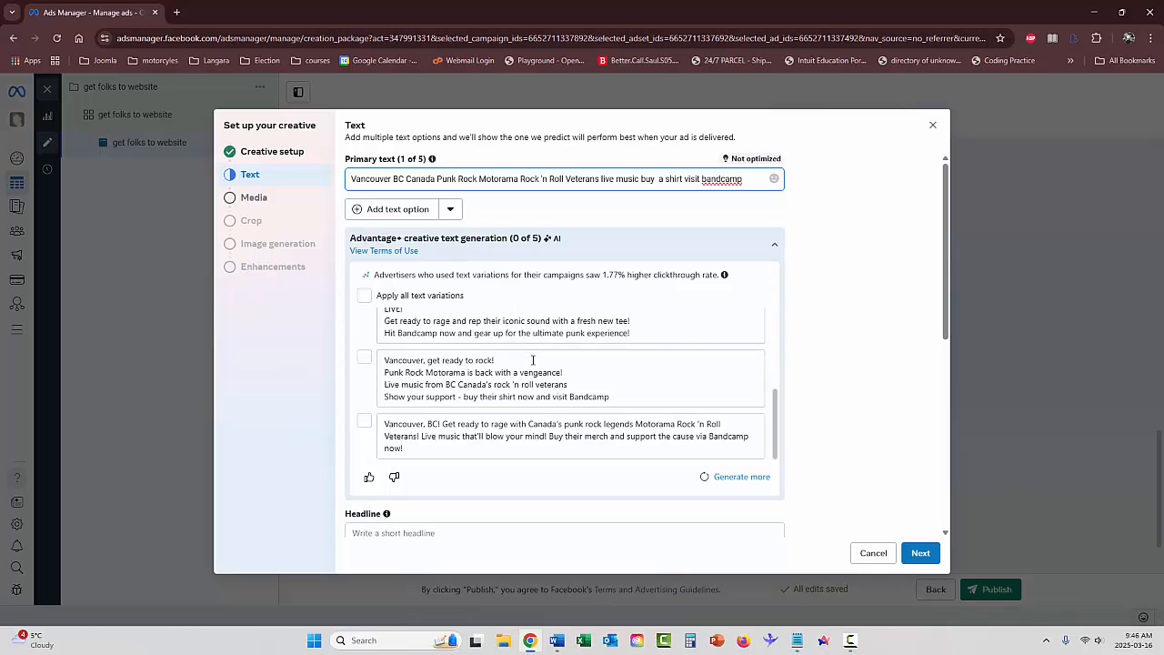
scroll(534, 360, "up", 4)
scroll(534, 360, "down", 3)
scroll(537, 360, "up", 3)
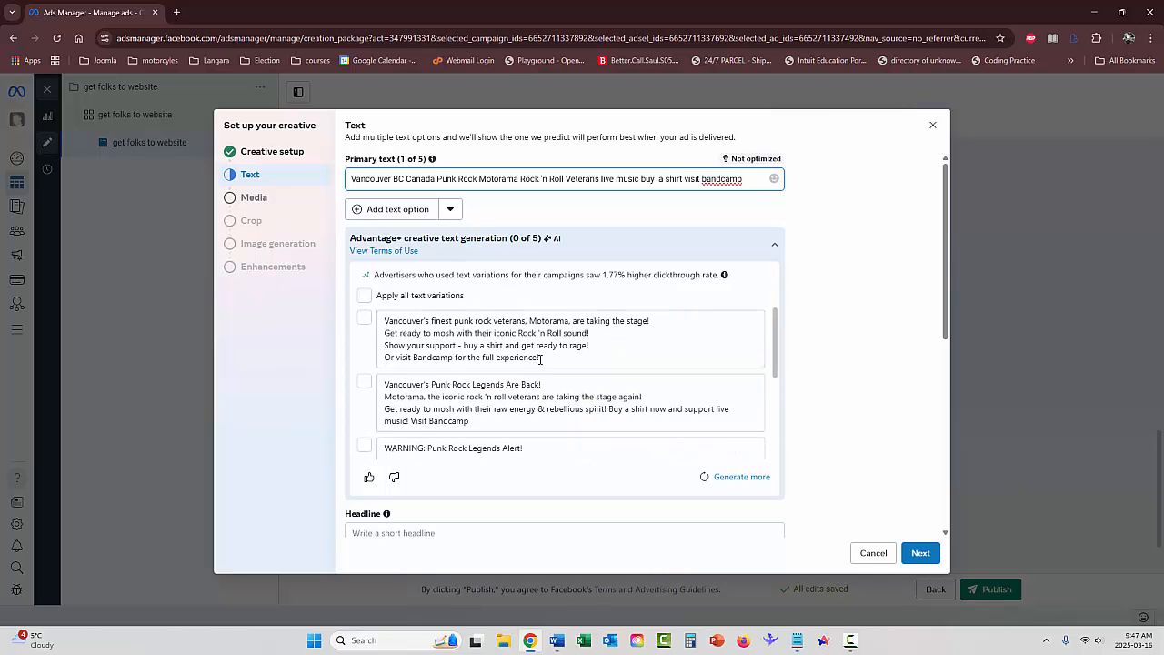
left_click(364, 295)
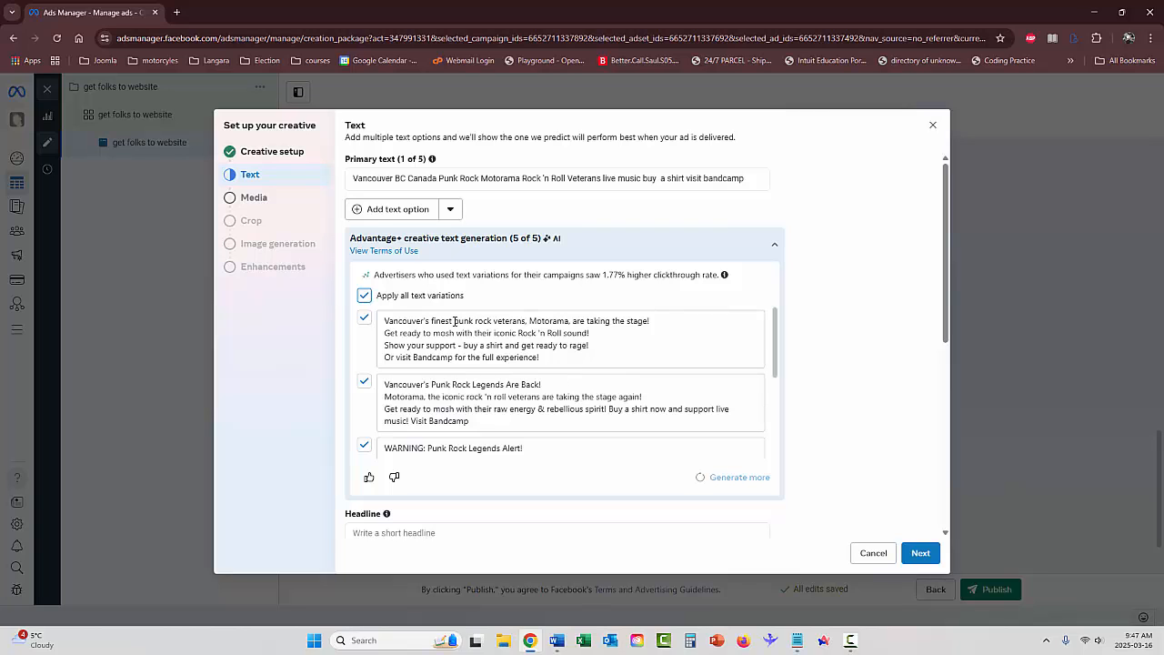
scroll(444, 337, "down", 5)
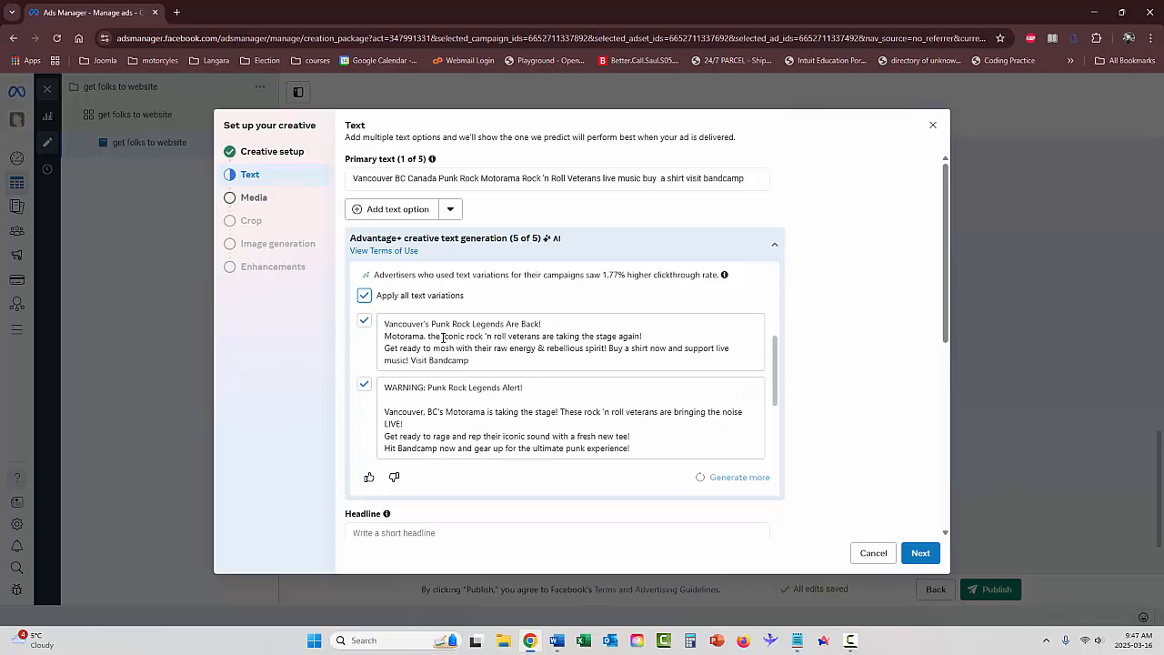
scroll(454, 341, "up", 4)
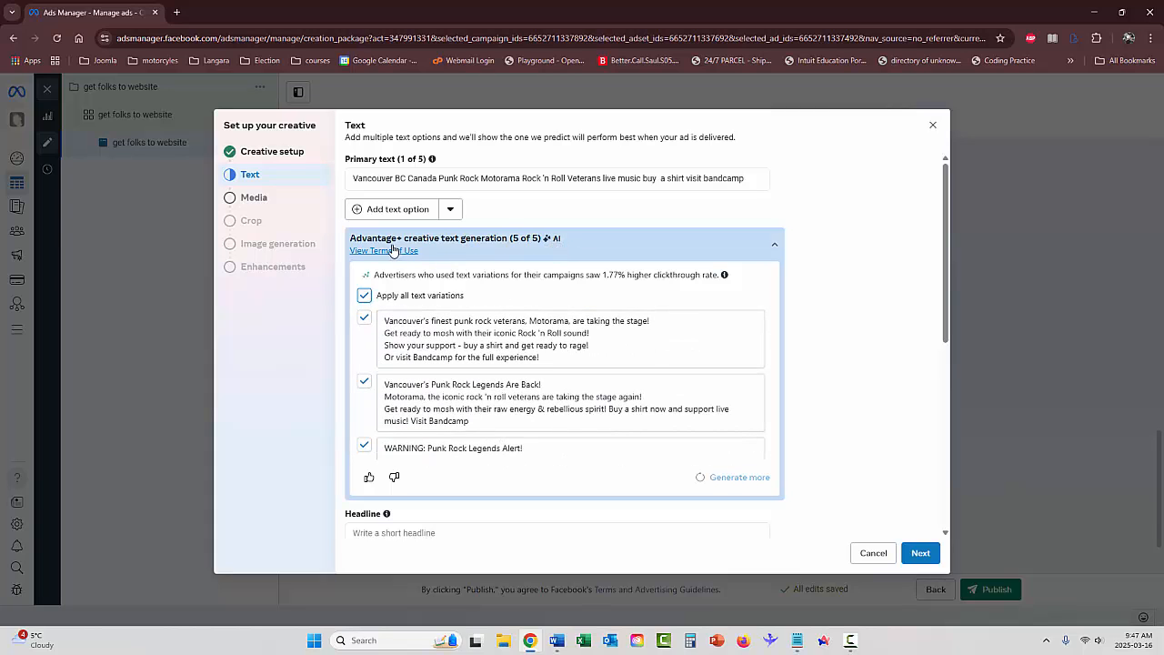
scroll(496, 337, "down", 4)
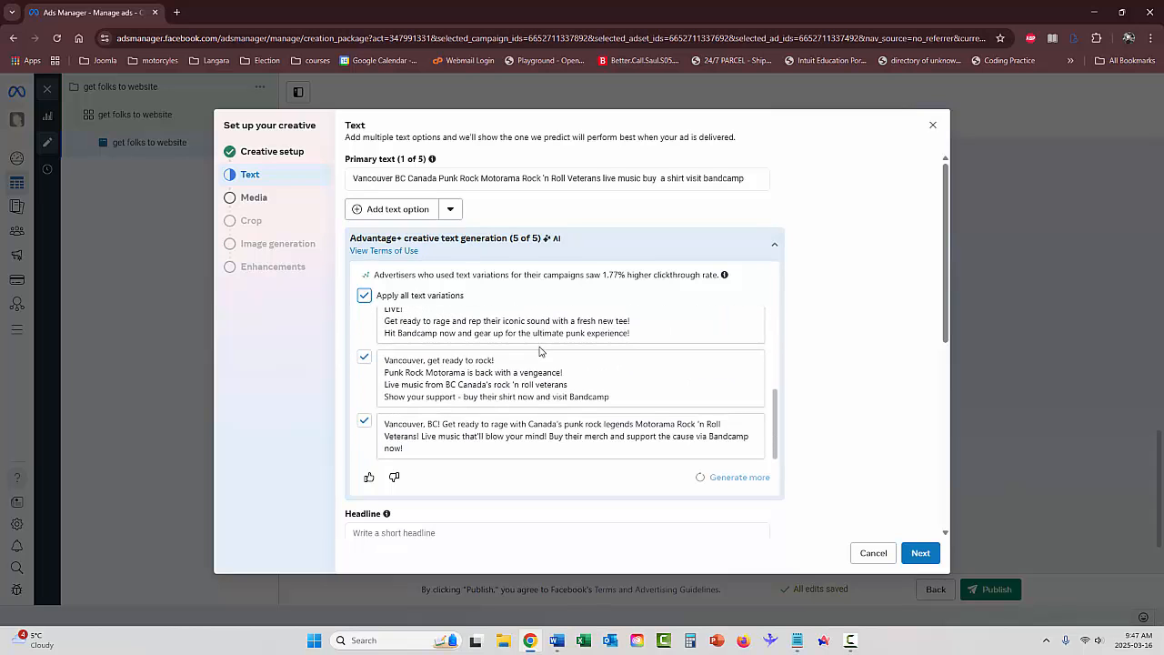
scroll(543, 360, "up", 5)
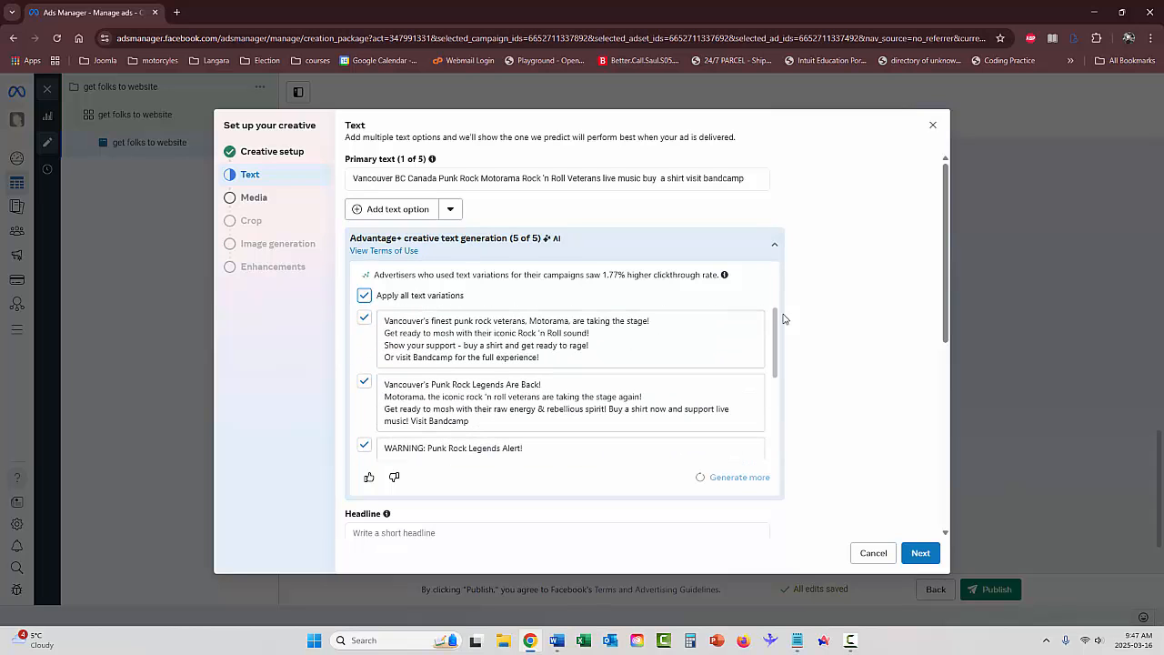
Step: Apply all AI-generated headline variations, keep Learn more as the call to action, and continue to the media selection
scroll(858, 319, "down", 5)
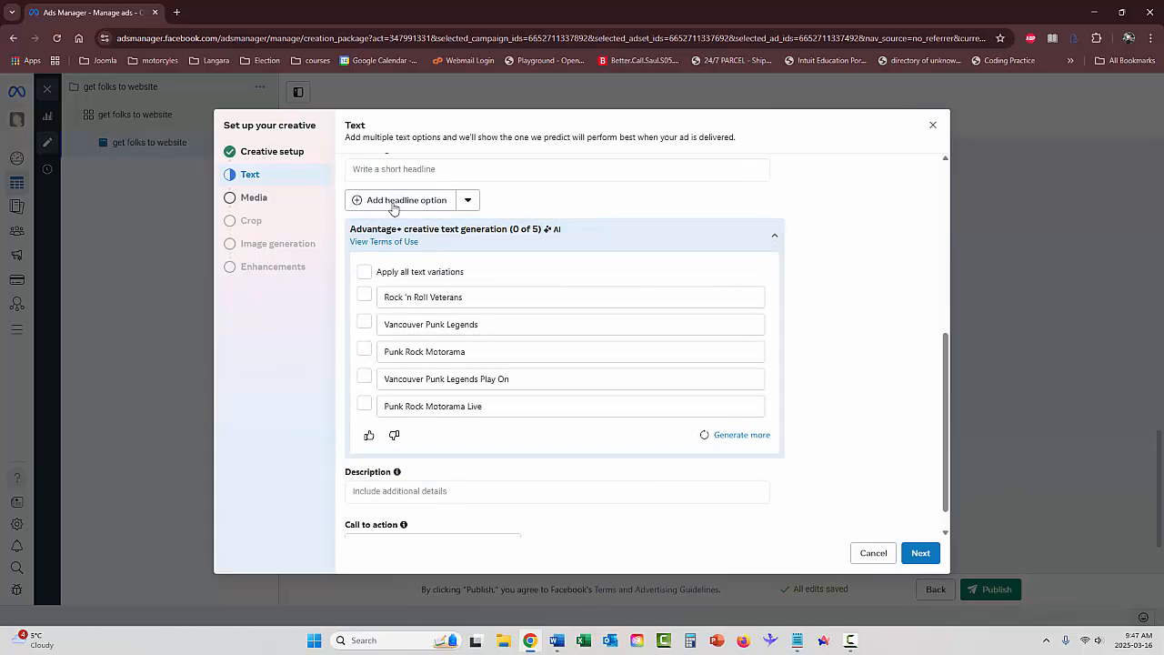
left_click(365, 275)
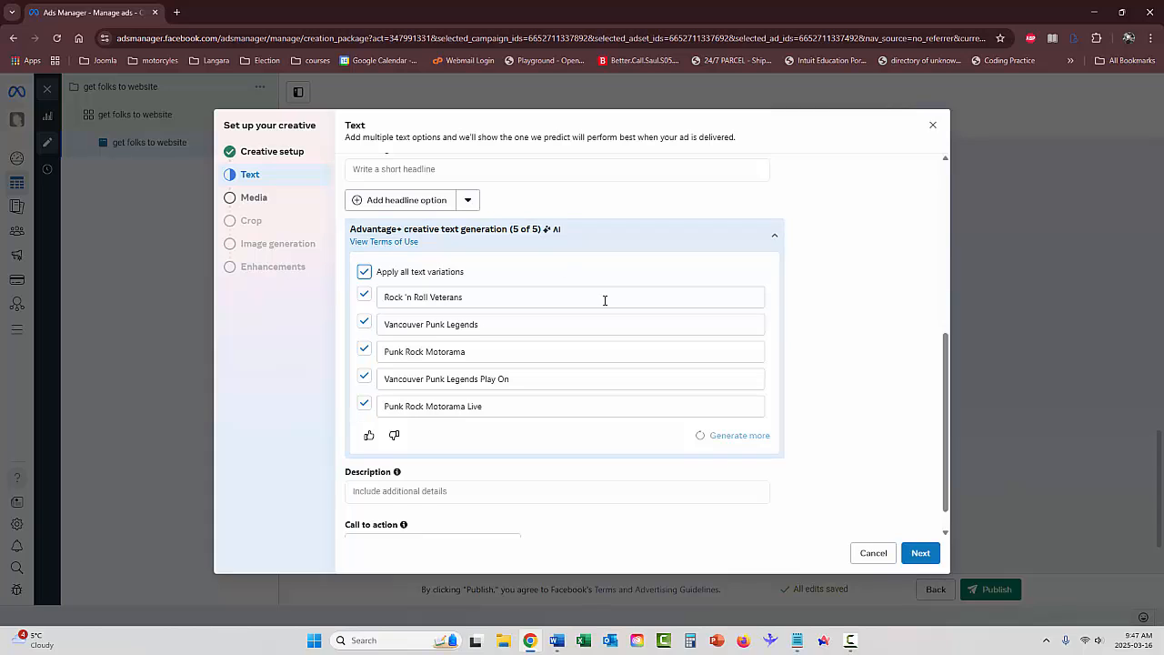
scroll(717, 269, "down", 1)
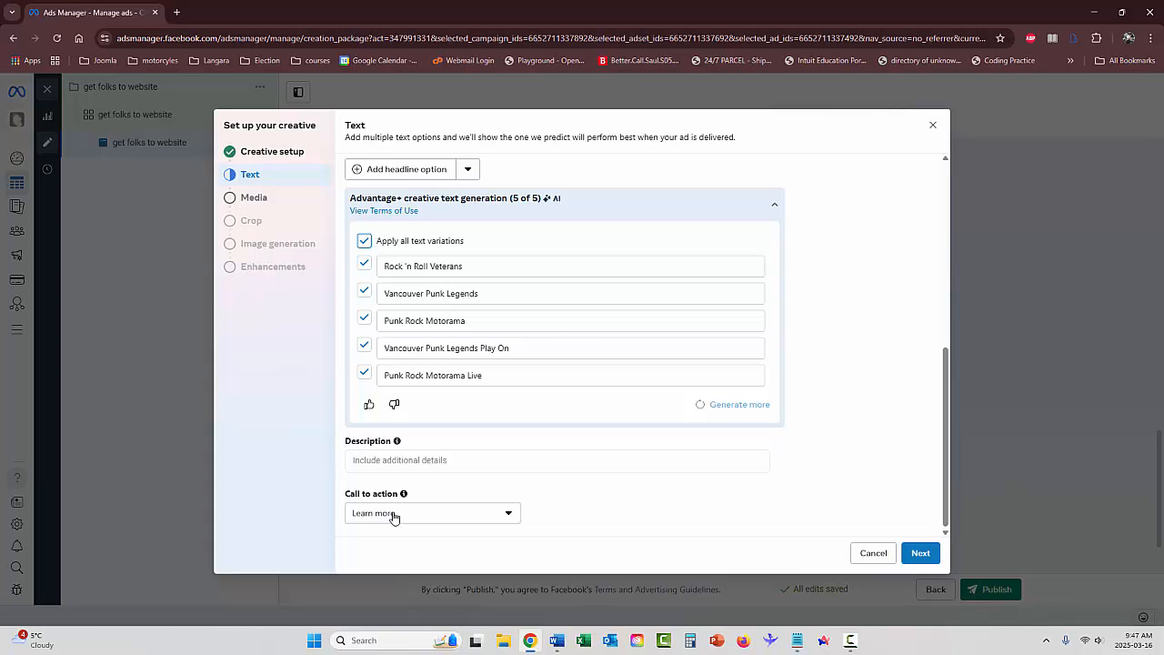
left_click(921, 553)
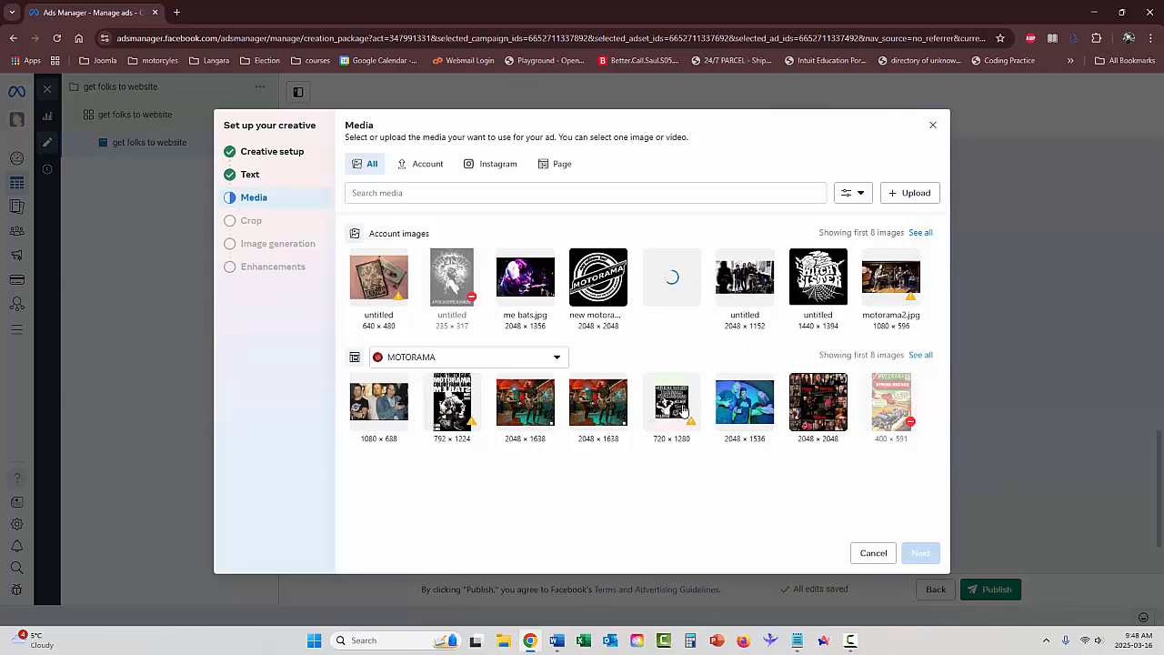
Step: Choose the 2048 × 1638 live band photo from the MOTORAMA page images, keep the original crops, and continue to image generation
left_click(602, 402)
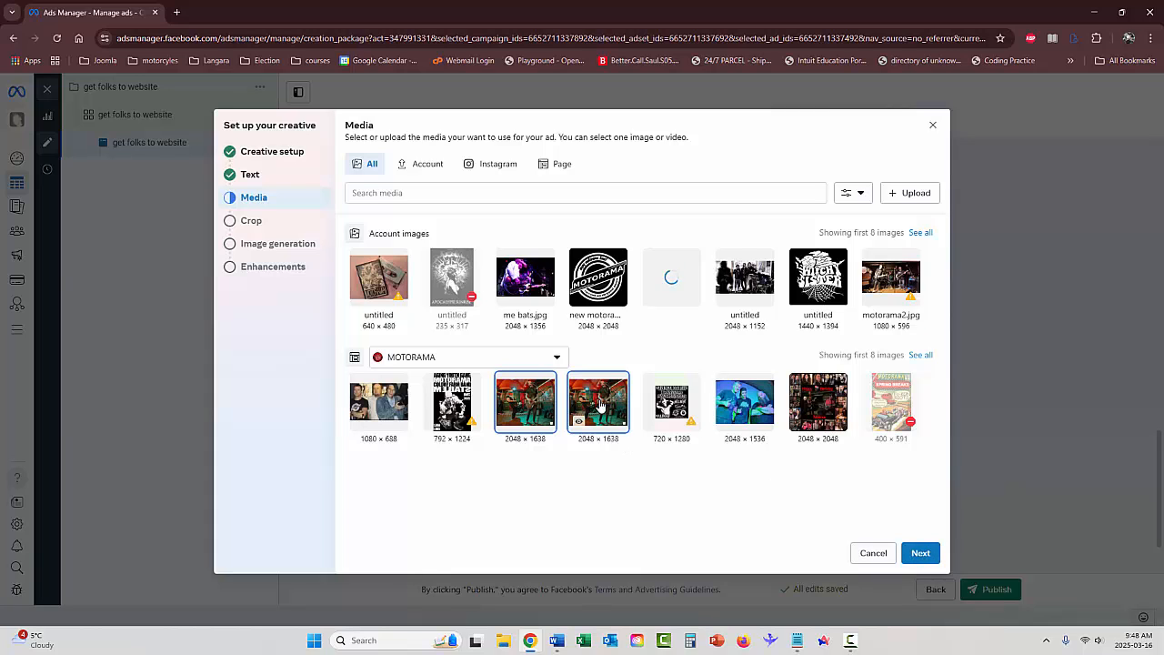
left_click(922, 553)
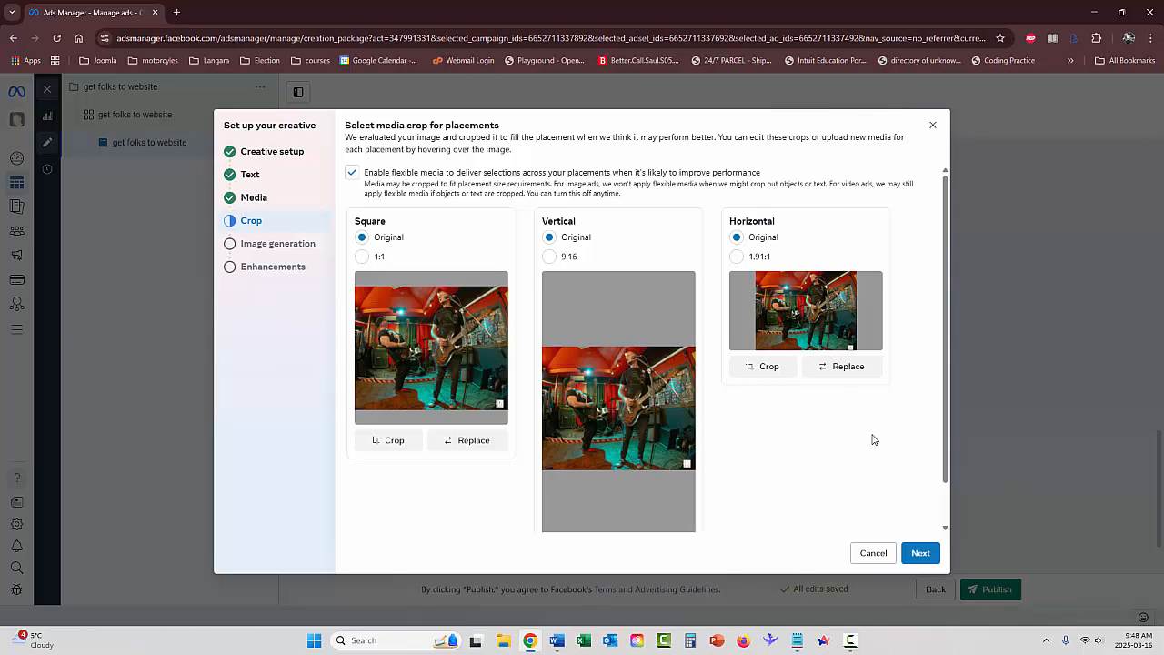
left_click(921, 554)
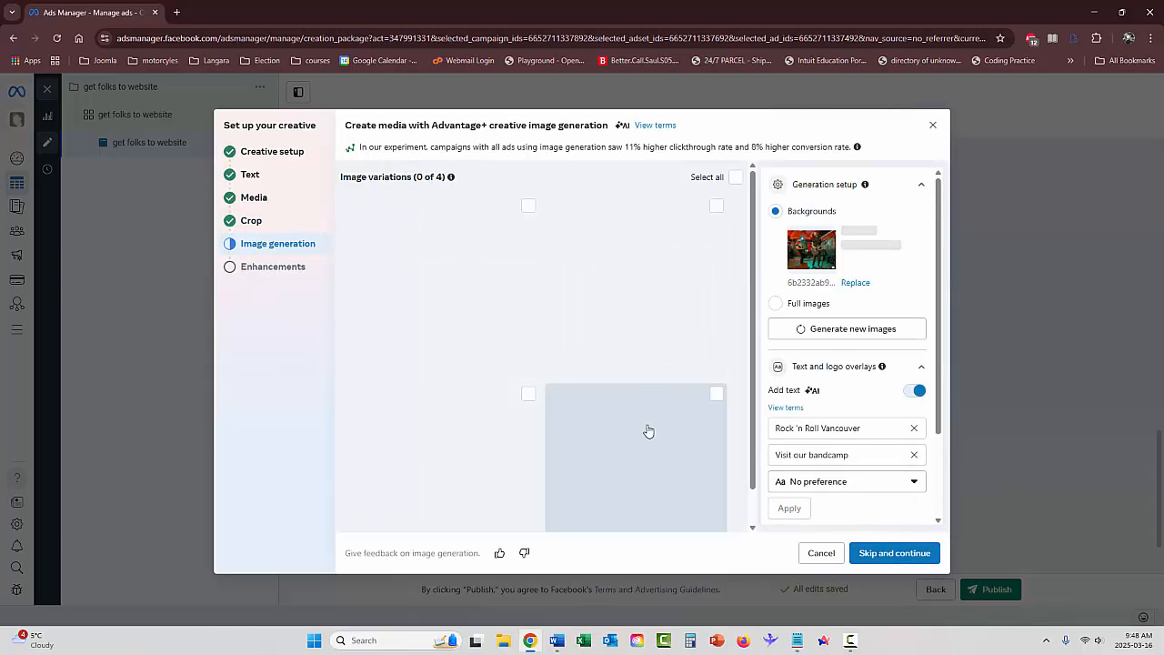
Step: Set the image generation to full images and generate new image variations for the ad
left_click(776, 304)
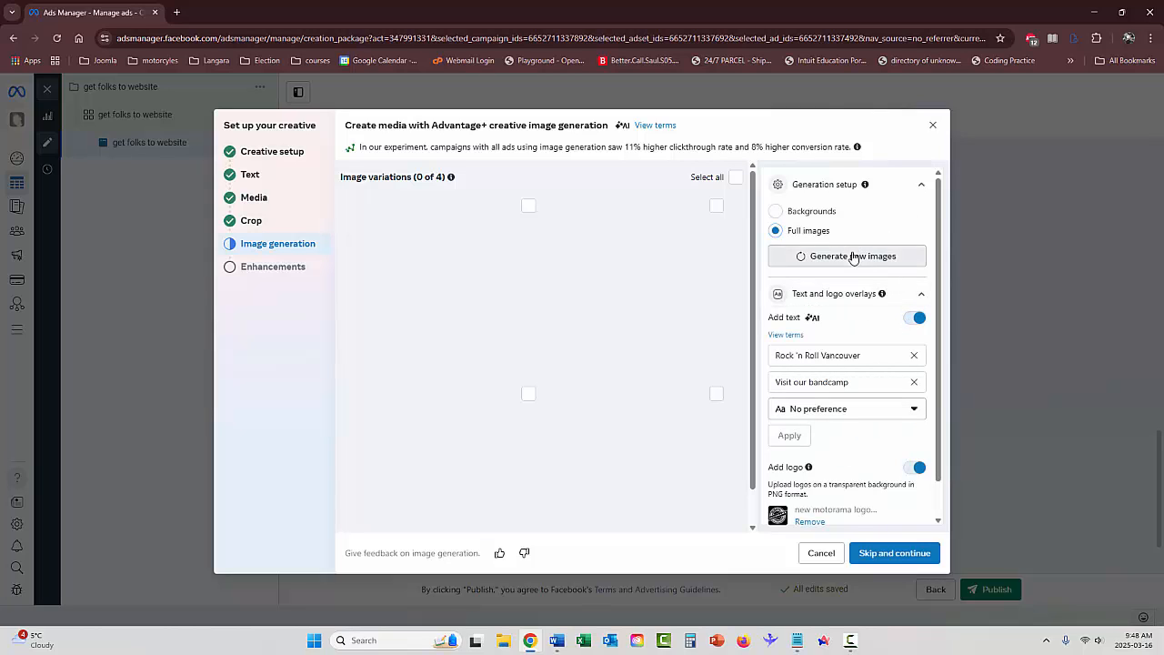
left_click(824, 256)
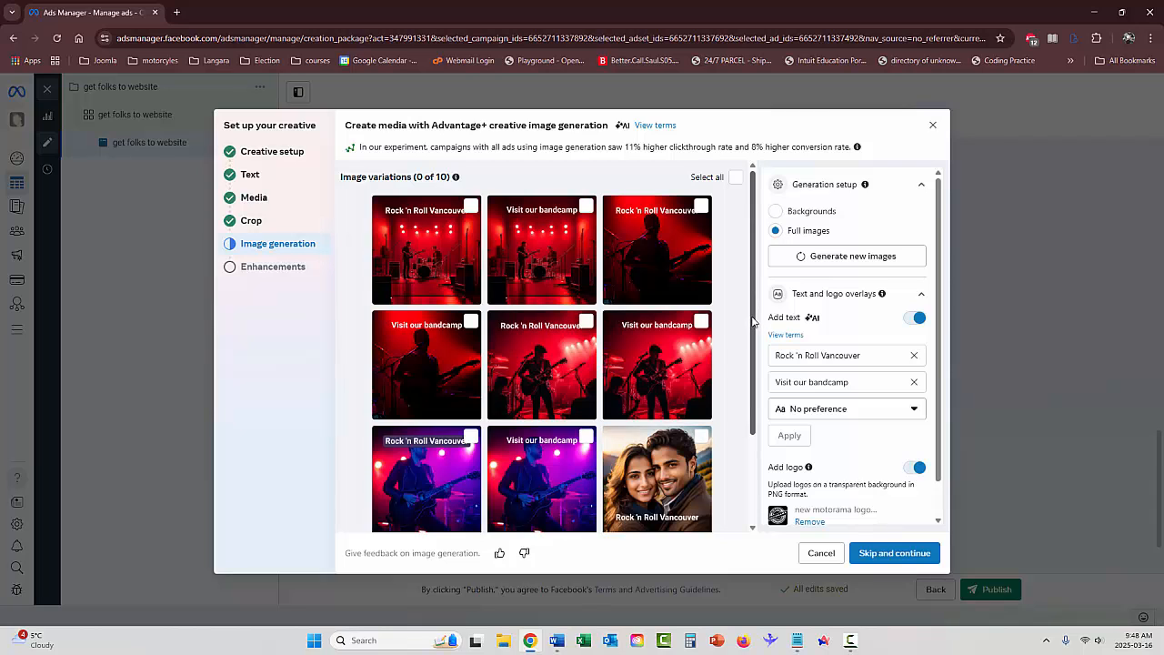
left_click_drag(753, 317, 756, 286)
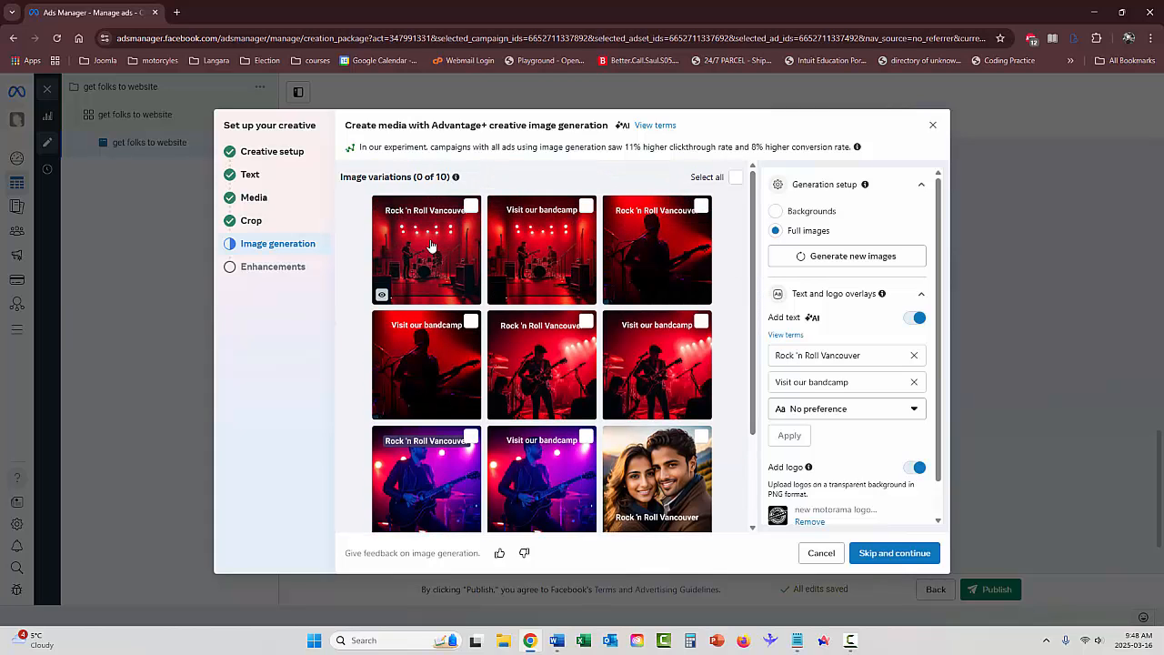
Step: Select the red full-stage band variation captioned "Rock 'n Roll Vancouver" and continue to the creative enhancements
left_click(467, 207)
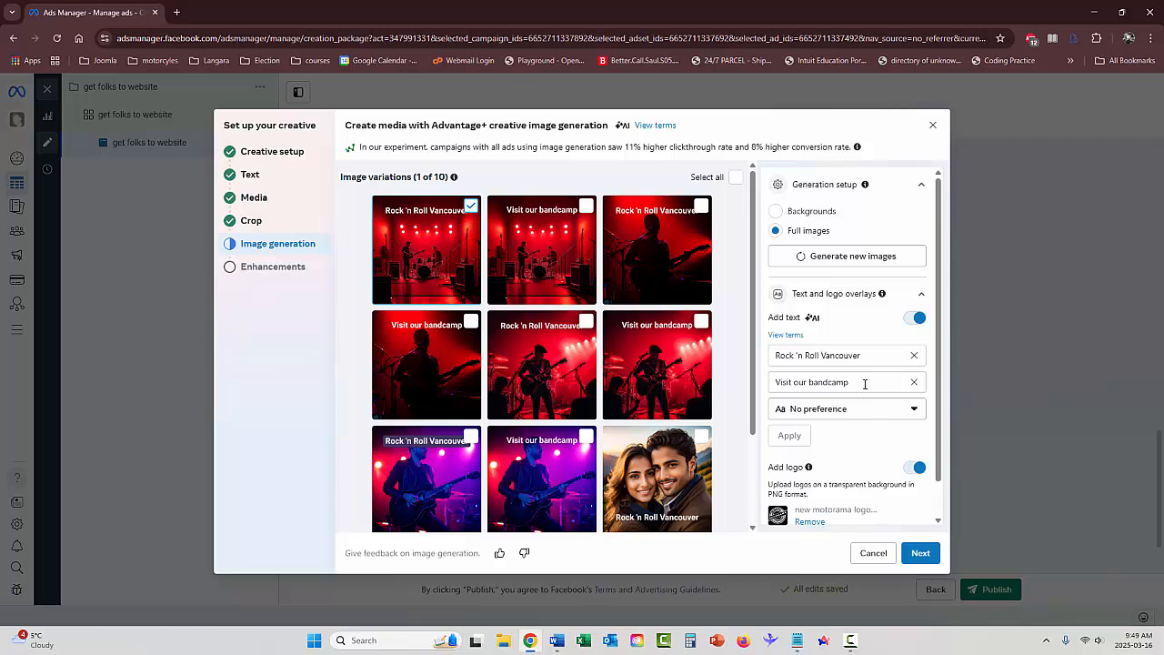
scroll(866, 383, "down", 2)
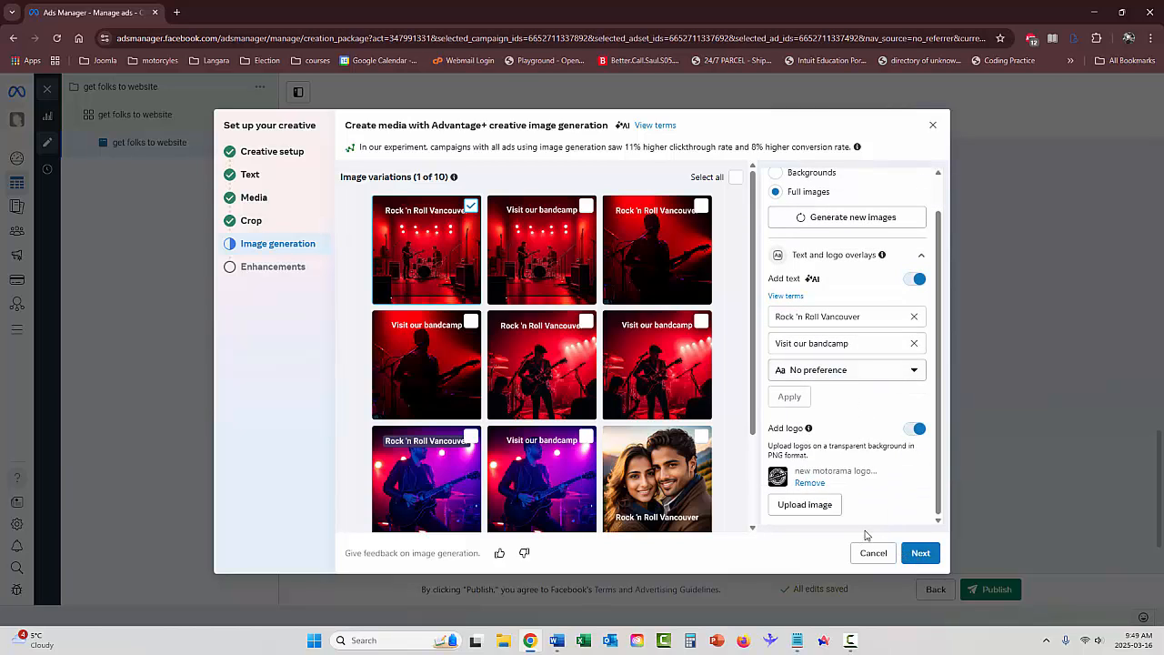
left_click(920, 553)
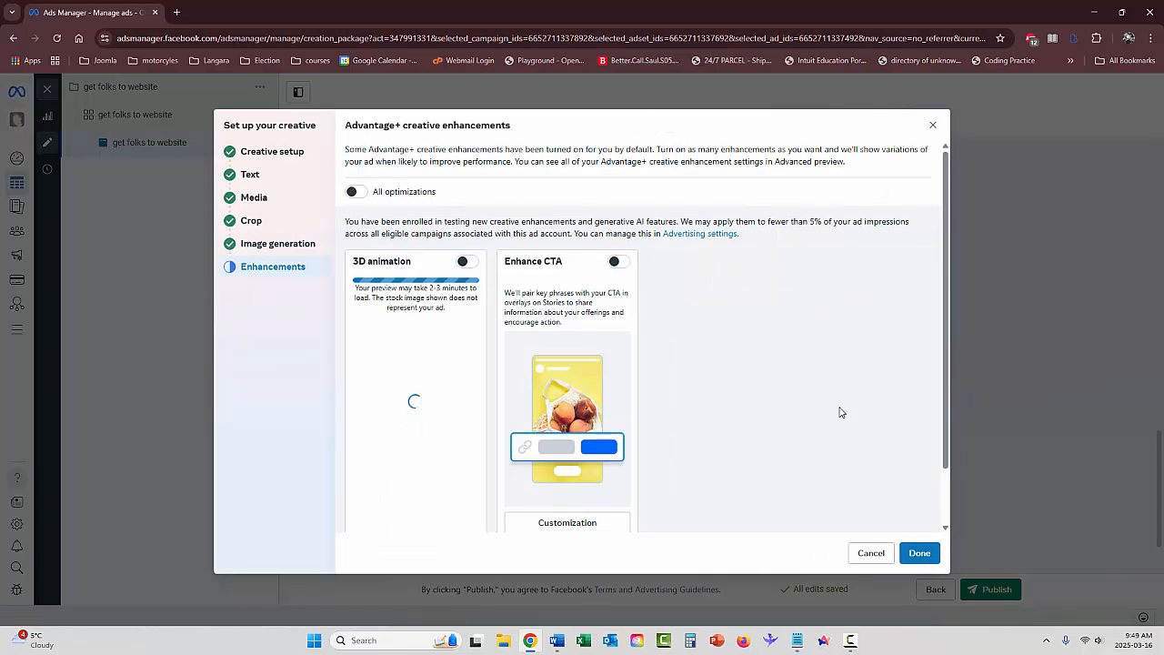
Step: Turn on the 3D animation enhancement and finish the ad's creative setup
left_click(463, 261)
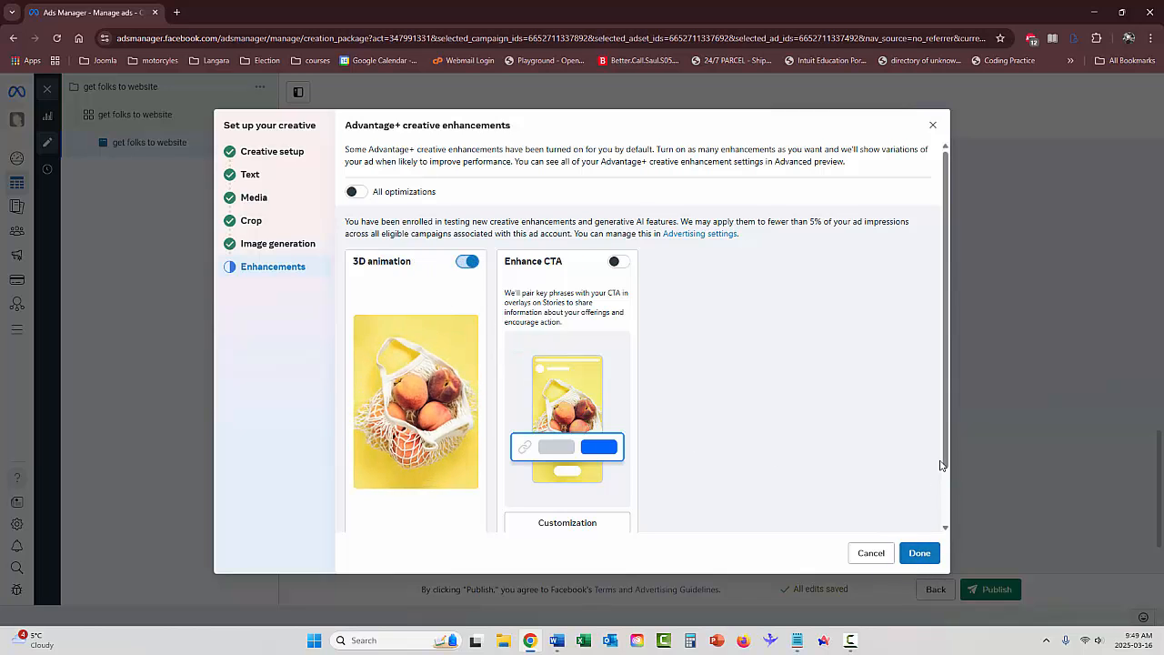
left_click_drag(946, 464, 945, 514)
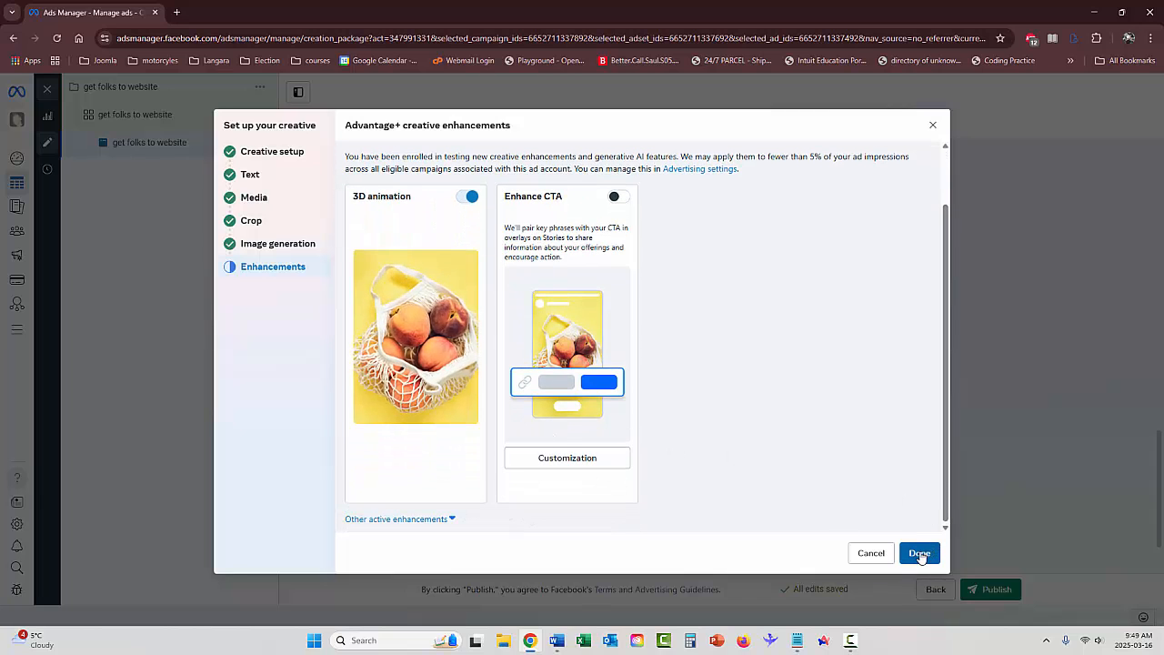
left_click(919, 552)
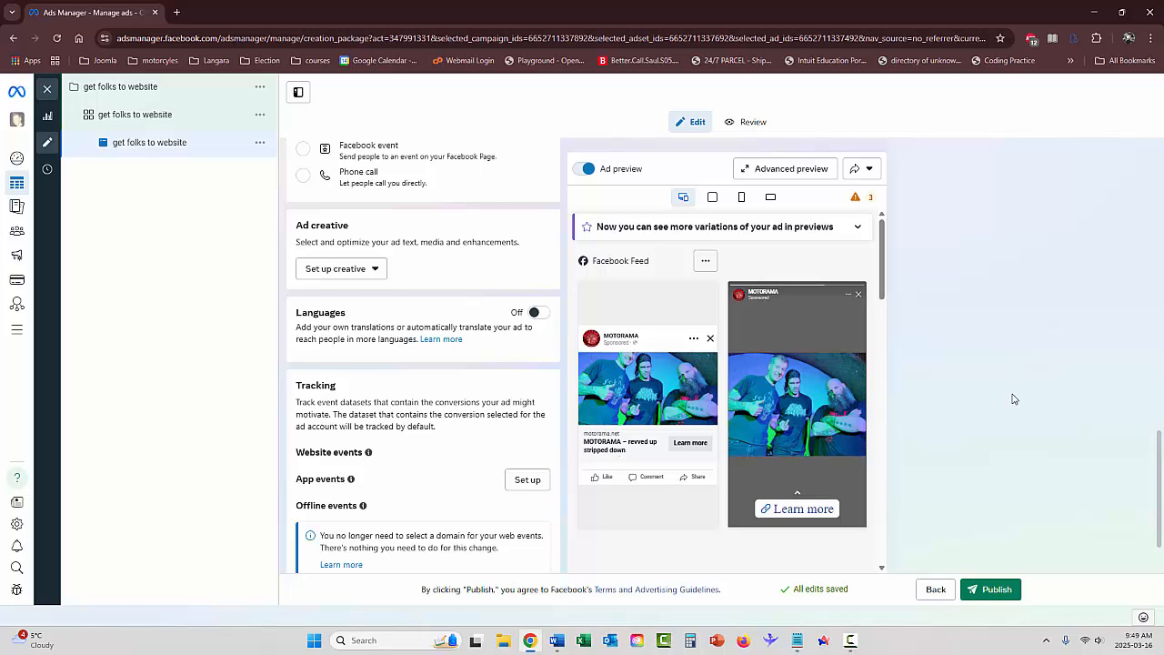
scroll(1014, 398, "down", 1)
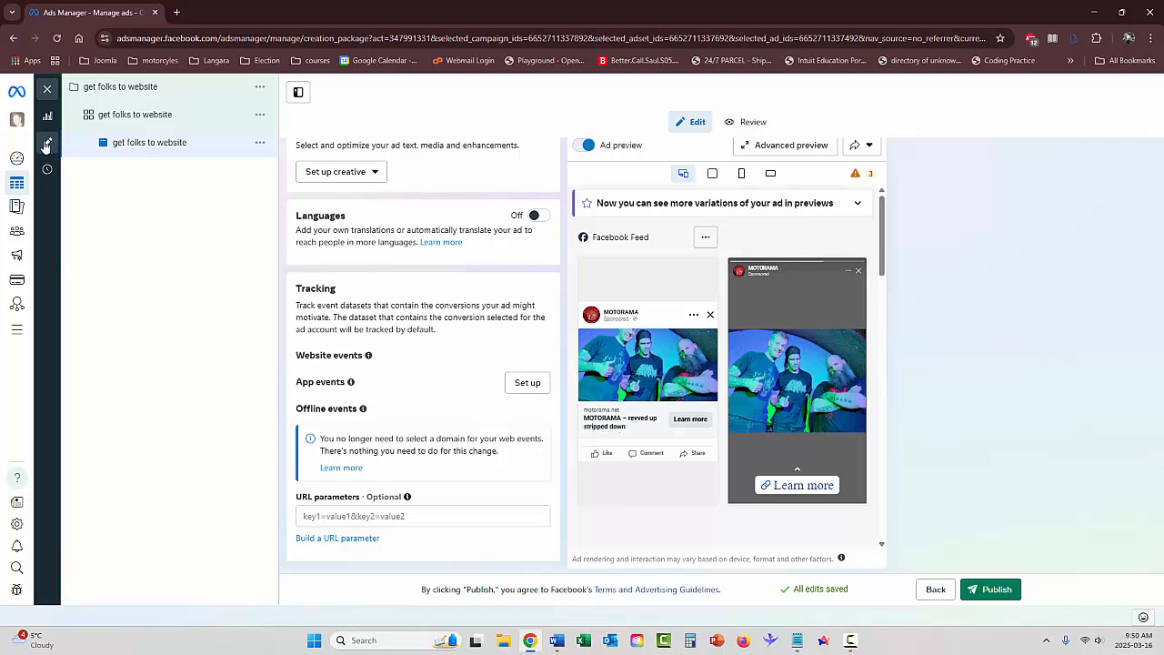
Step: Check the latest results in the account overview and delete the draft campaign "get folks to website" from the campaigns list
left_click(22, 161)
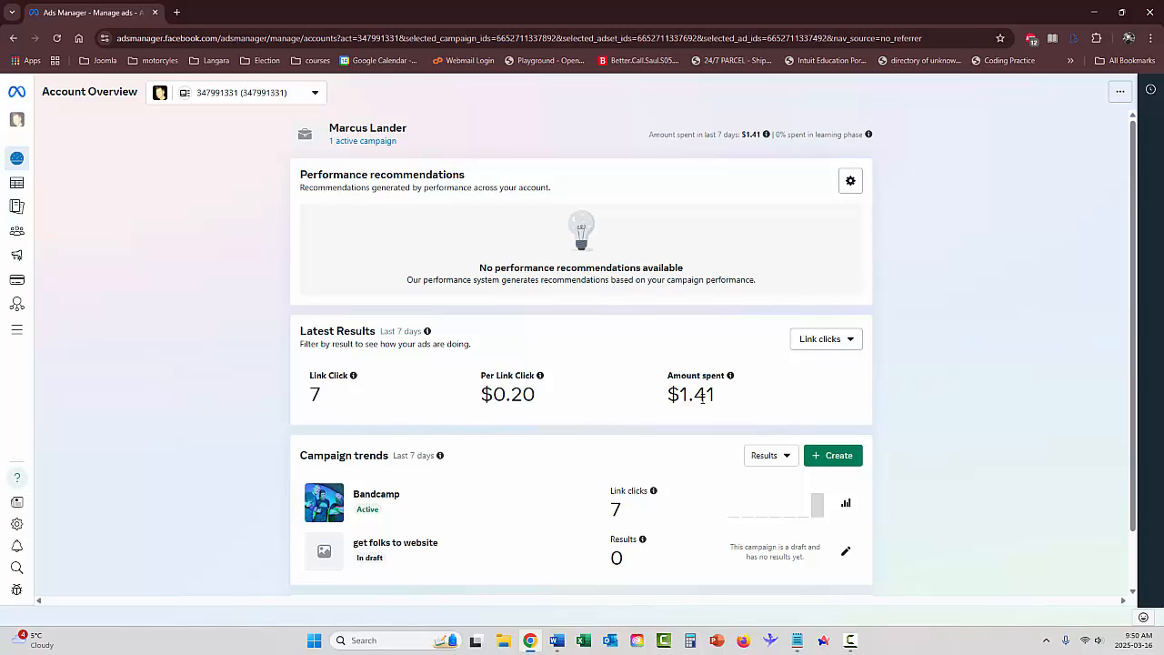
left_click(18, 187)
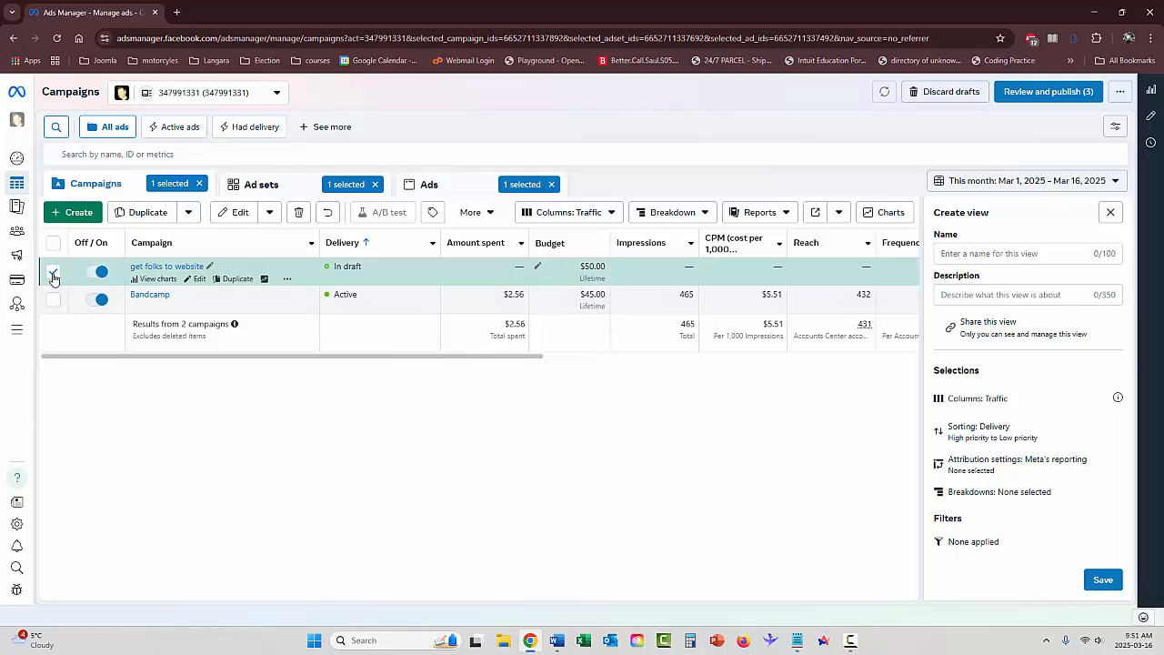
left_click(298, 215)
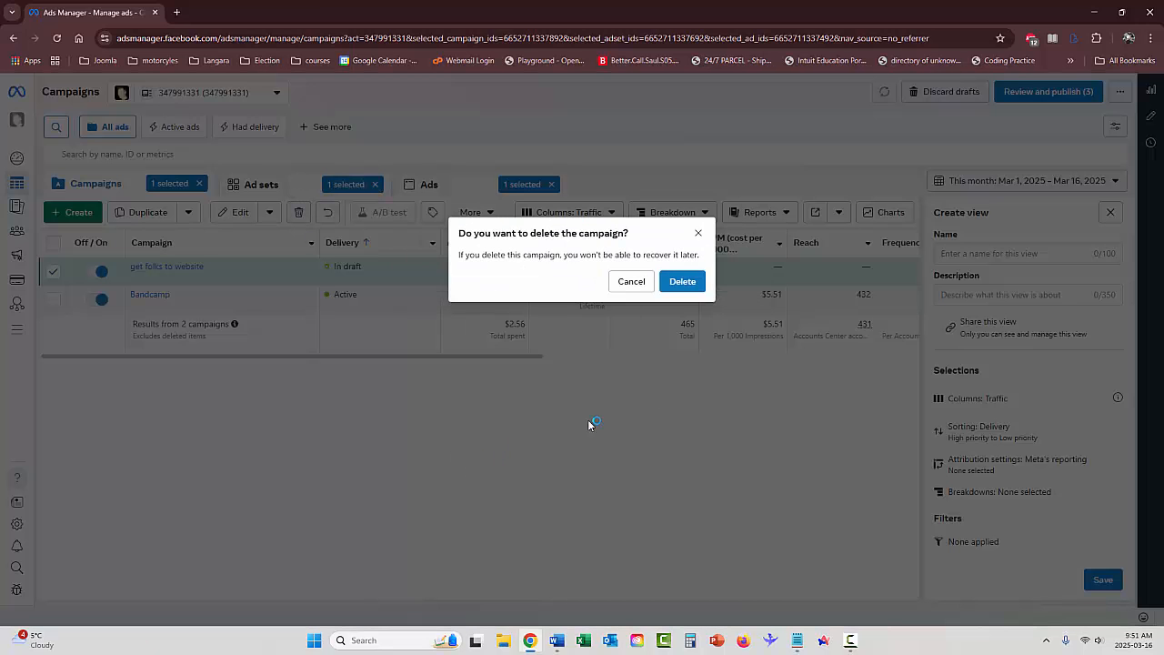
left_click(703, 282)
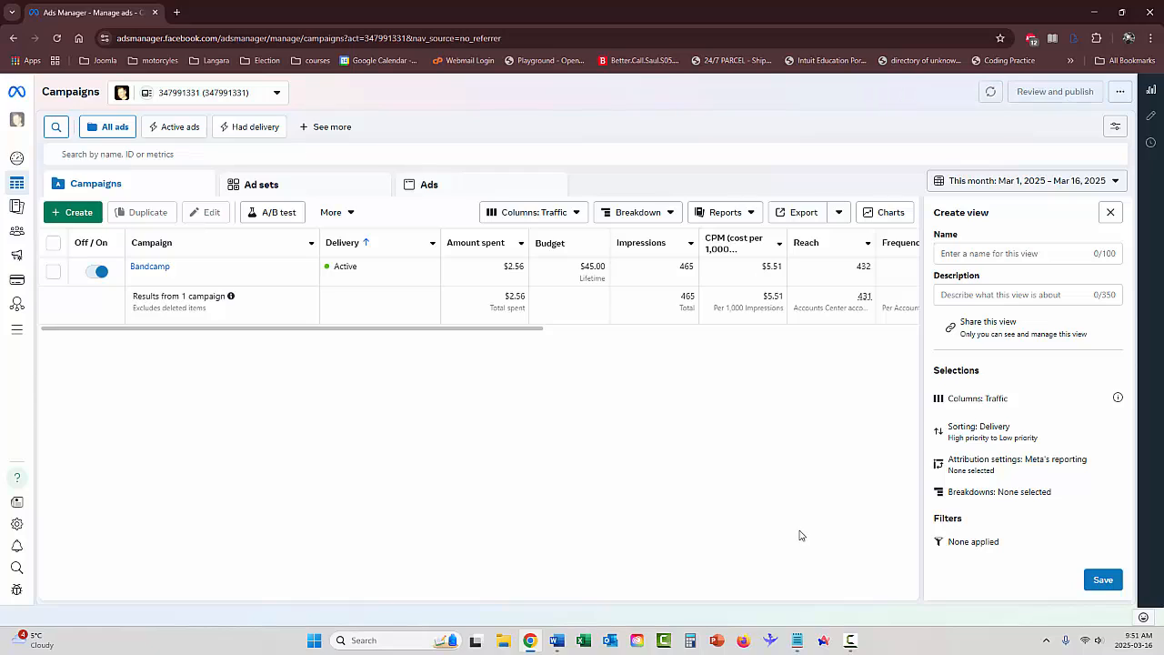